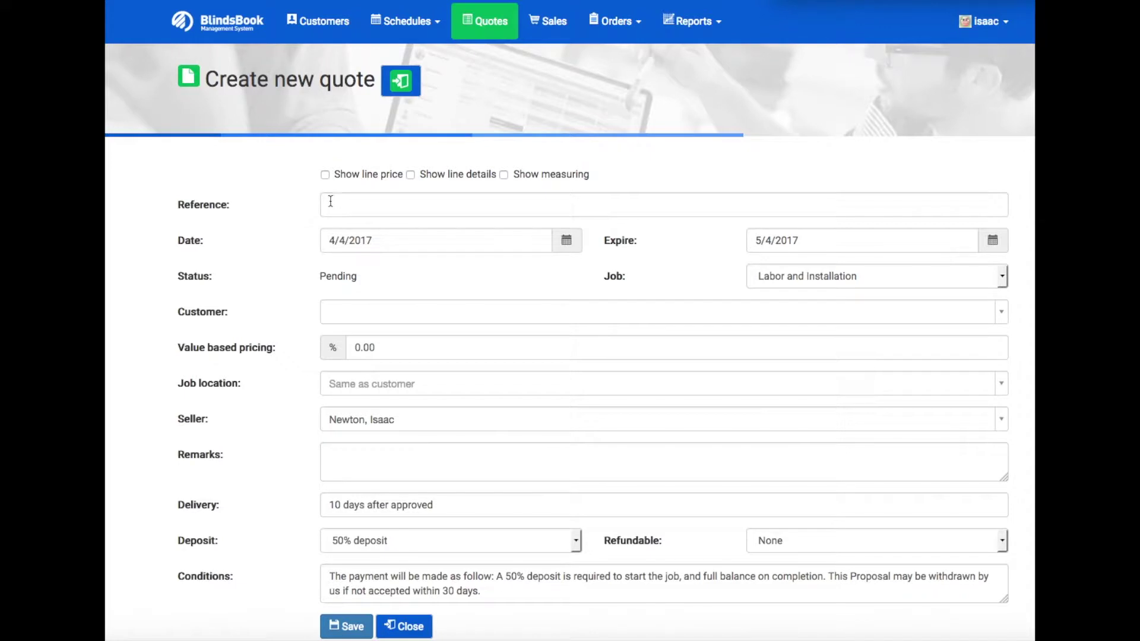
Enter "economic blinds" as the reference of the new quote
click(330, 202)
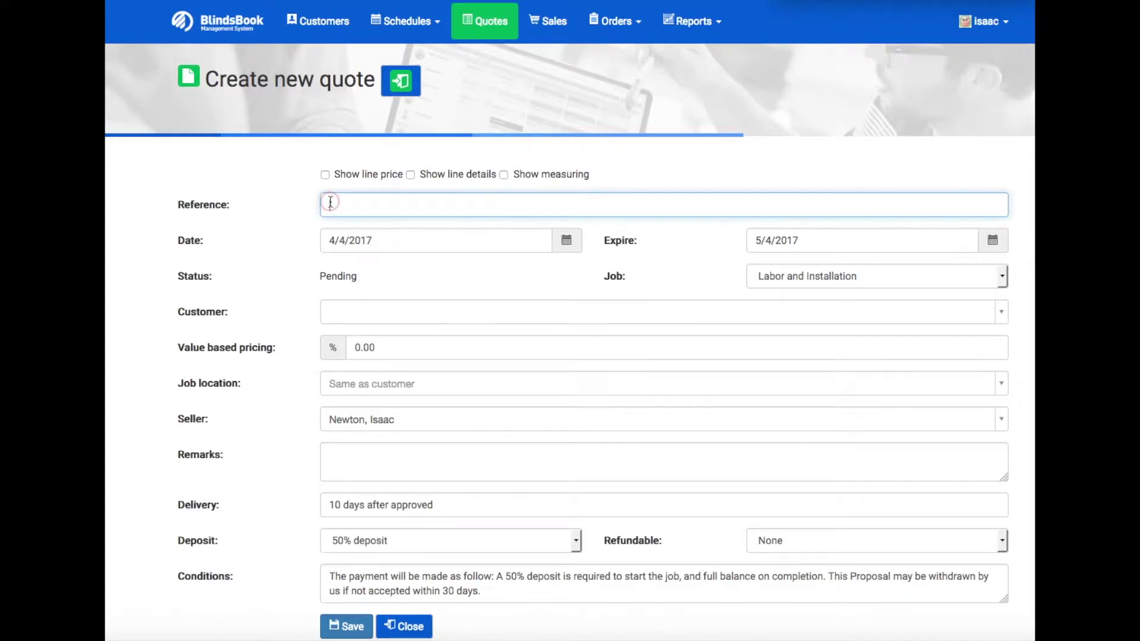
text(e)
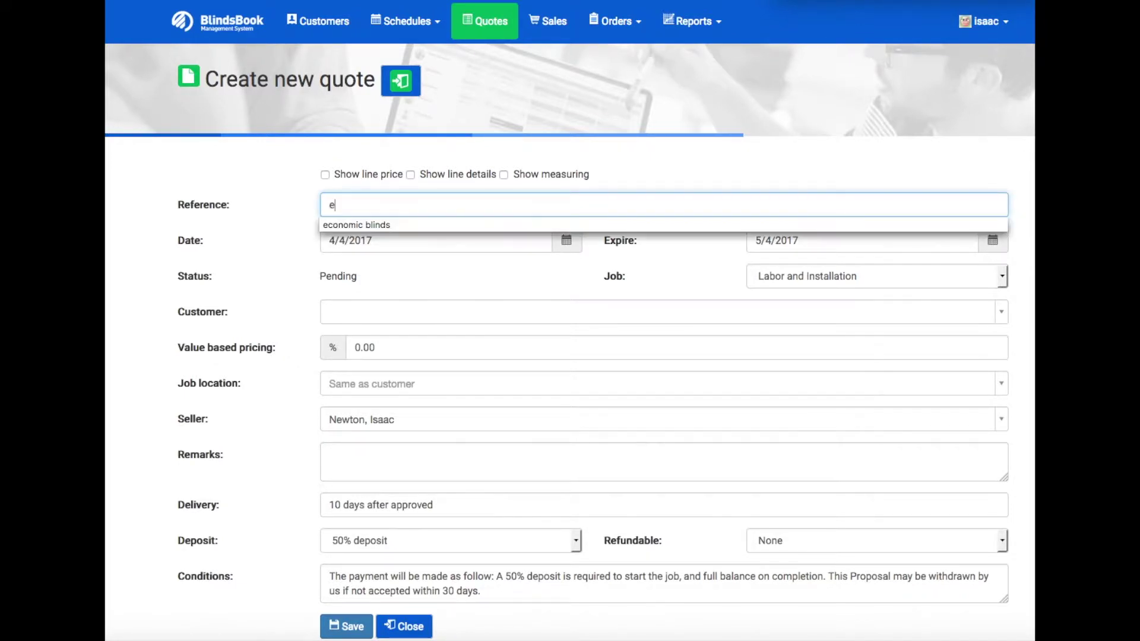
text(conomic blinds)
click(336, 225)
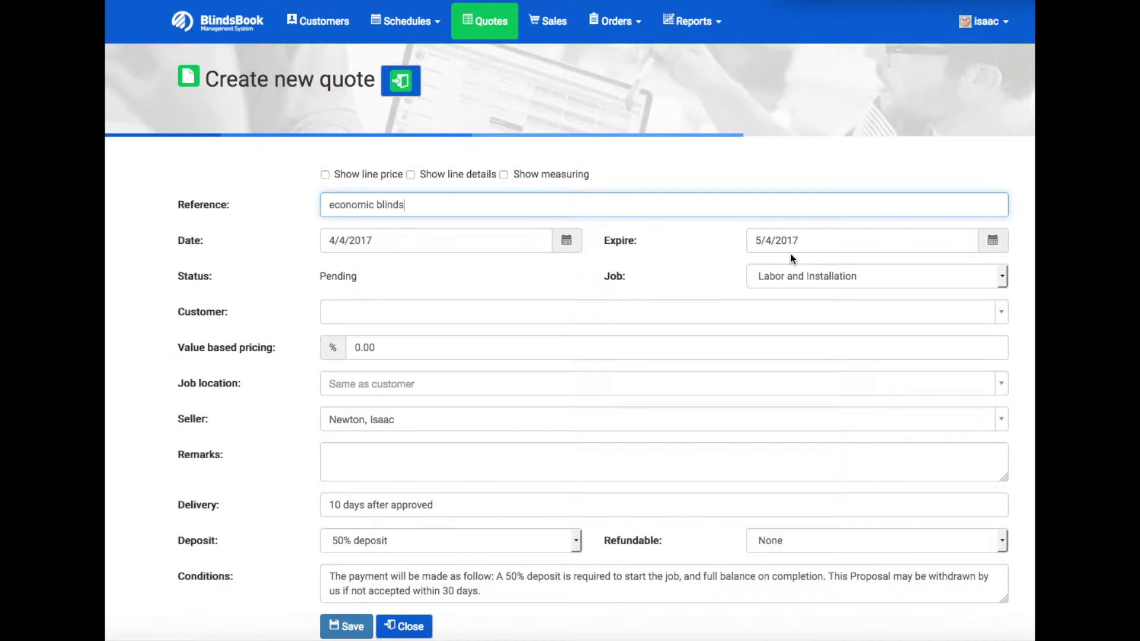
Keep the job type as Labor and Installation and select John Doe Corp. as the quote's customer
click(1002, 276)
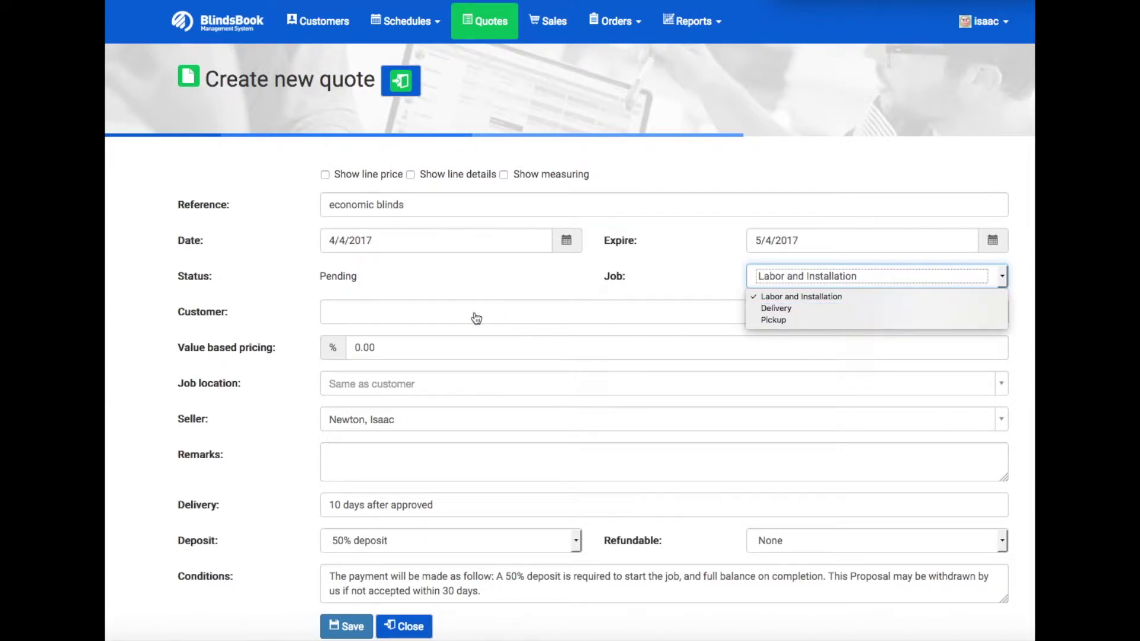
click(369, 313)
click(330, 317)
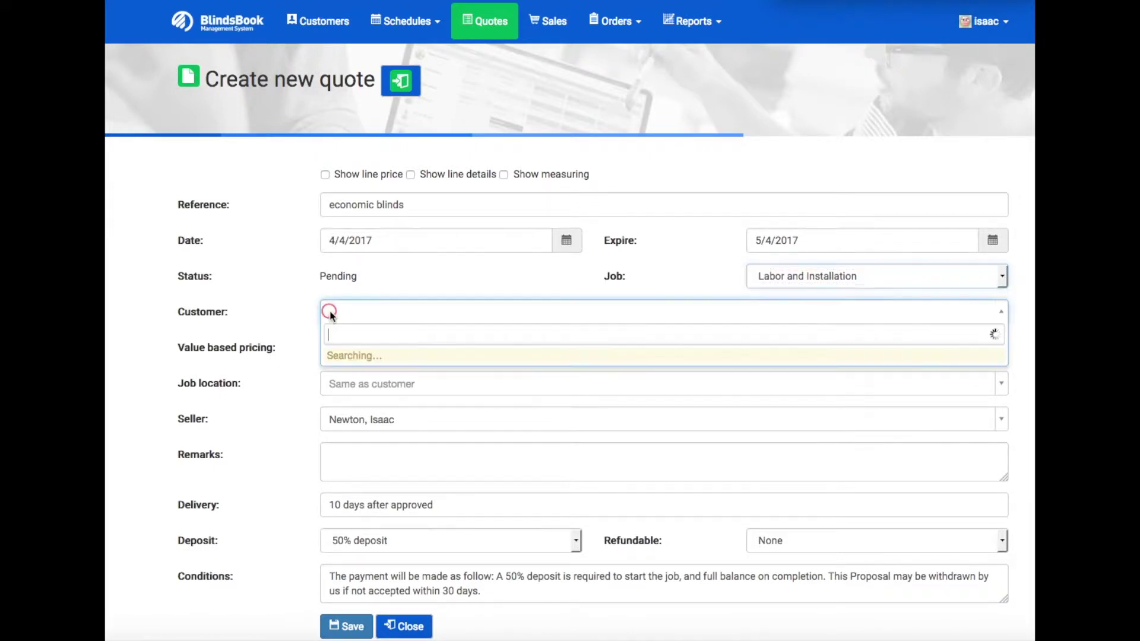
click(345, 357)
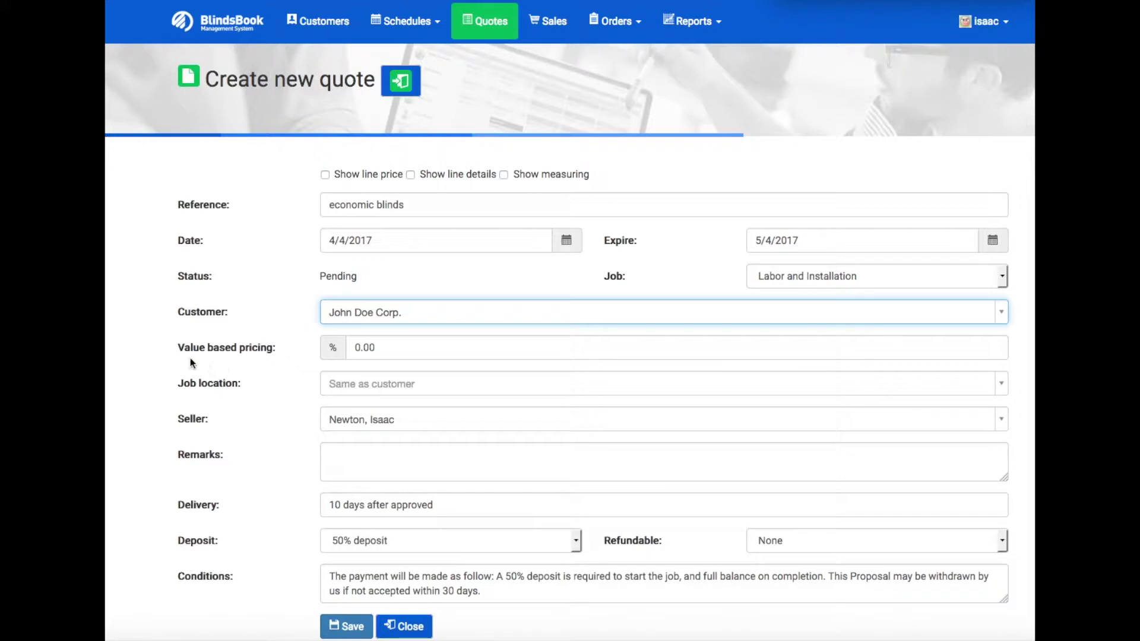
Set the value based pricing to 10.00% and choose Hotel project as the job location
scroll(263, 357, down, 1)
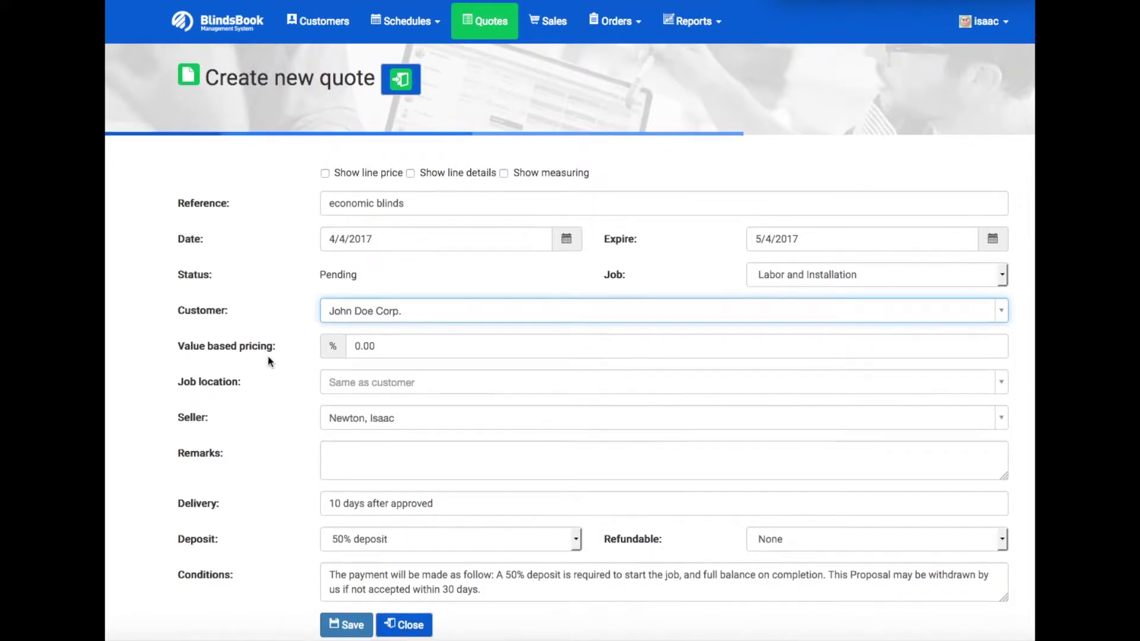
scroll(351, 345, up, 1)
click(352, 346)
scroll(362, 346, down, 1)
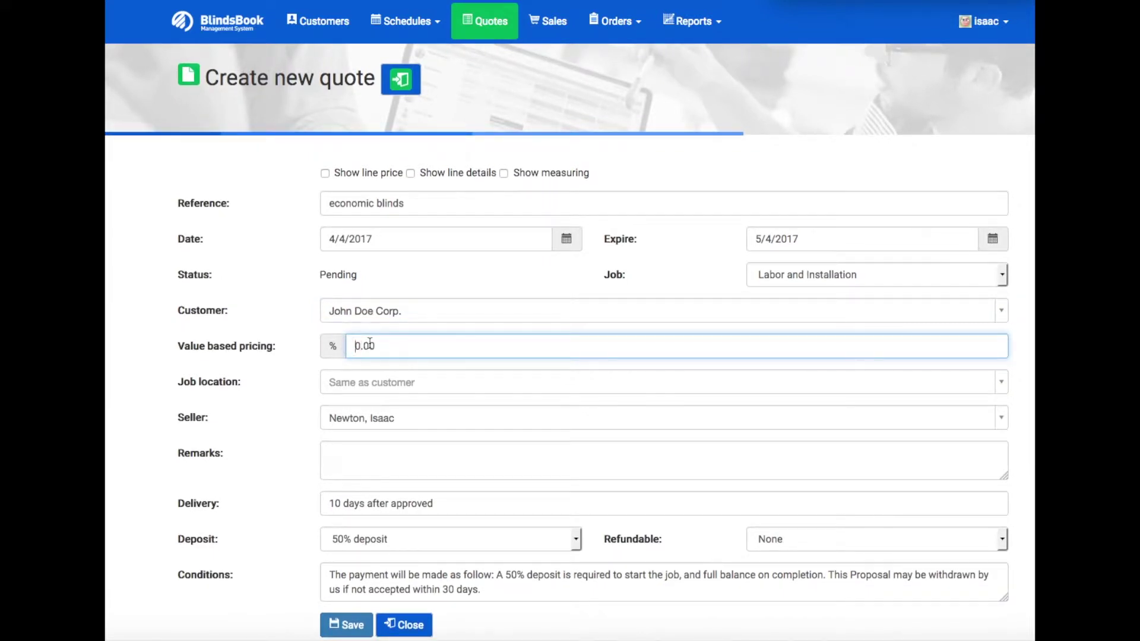
text(1)
click(366, 363)
click(329, 383)
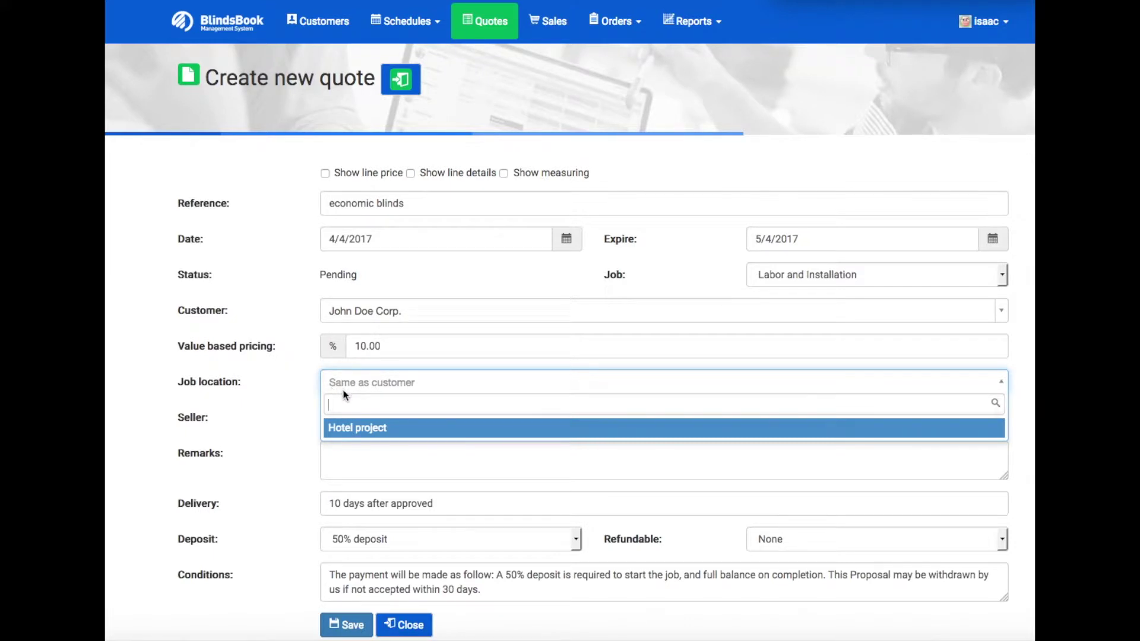
click(390, 427)
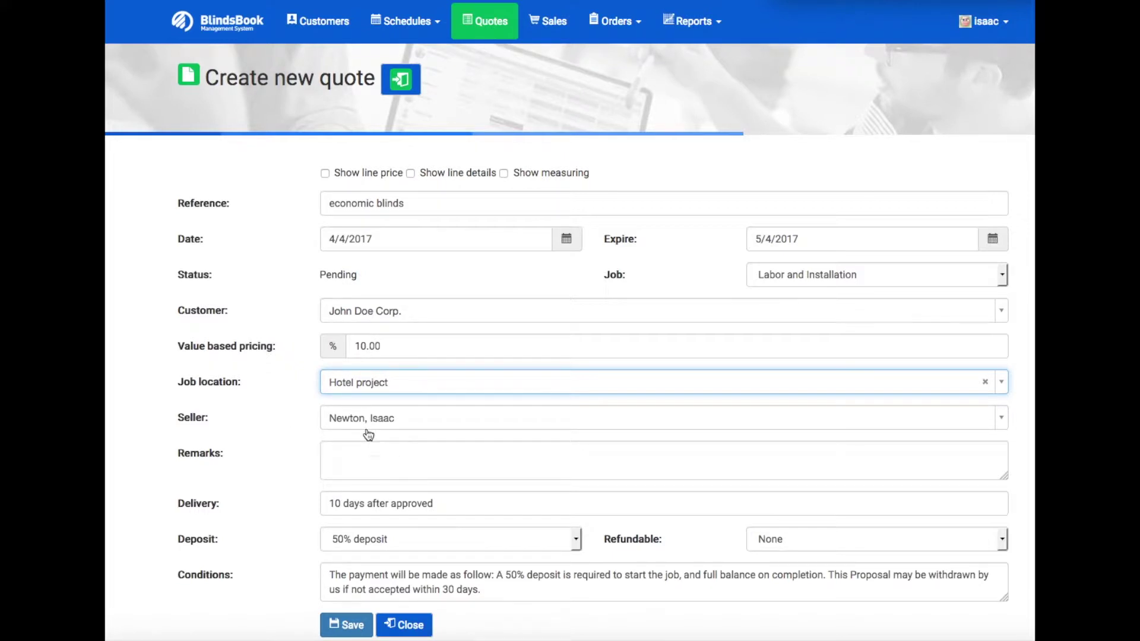
Enter the remark "send a roller shade quote in 15 days" on the quote
click(338, 451)
text(send )
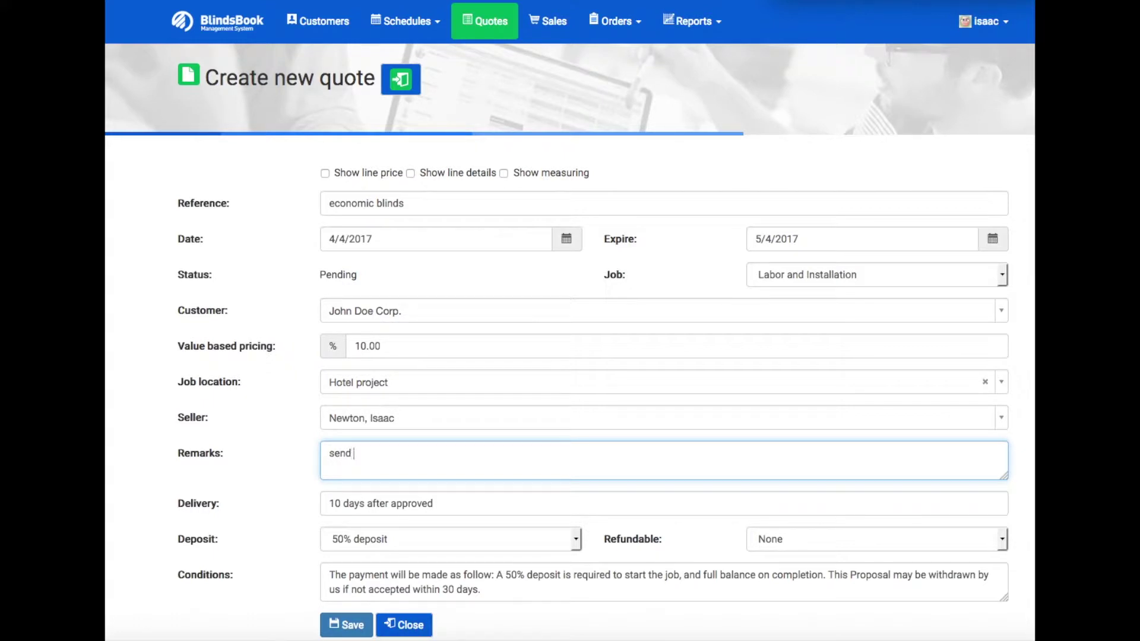
text(a roller shade quote in 15 days)
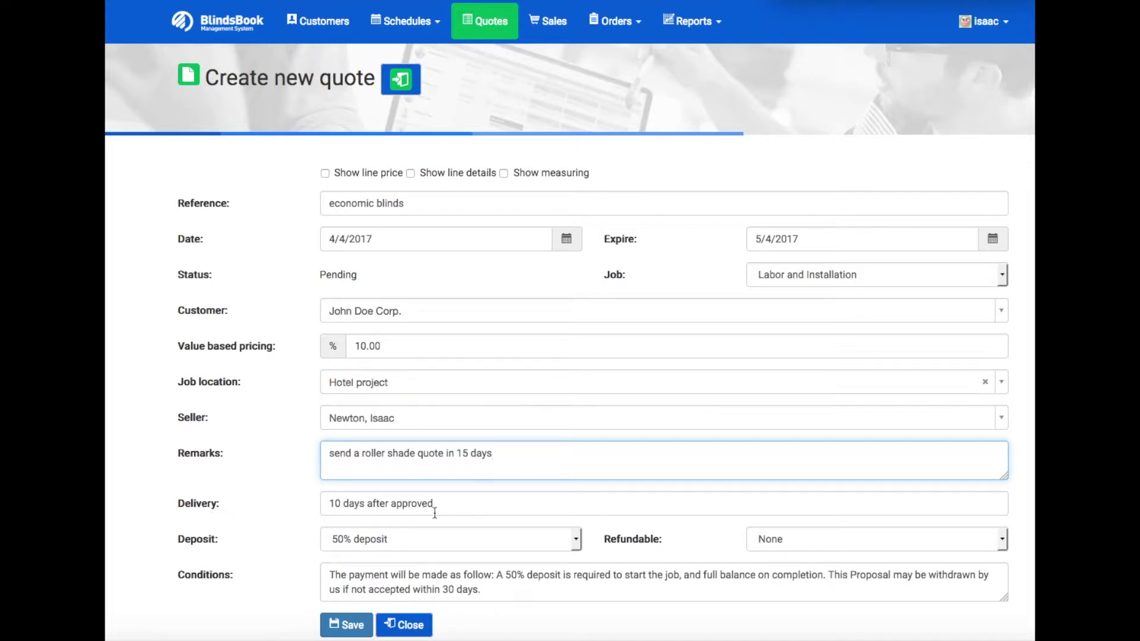
Look through the deposit options and choose 50% deposit for the quote
click(574, 542)
key(Up)
key(Up)
key(Up)
key(Up)
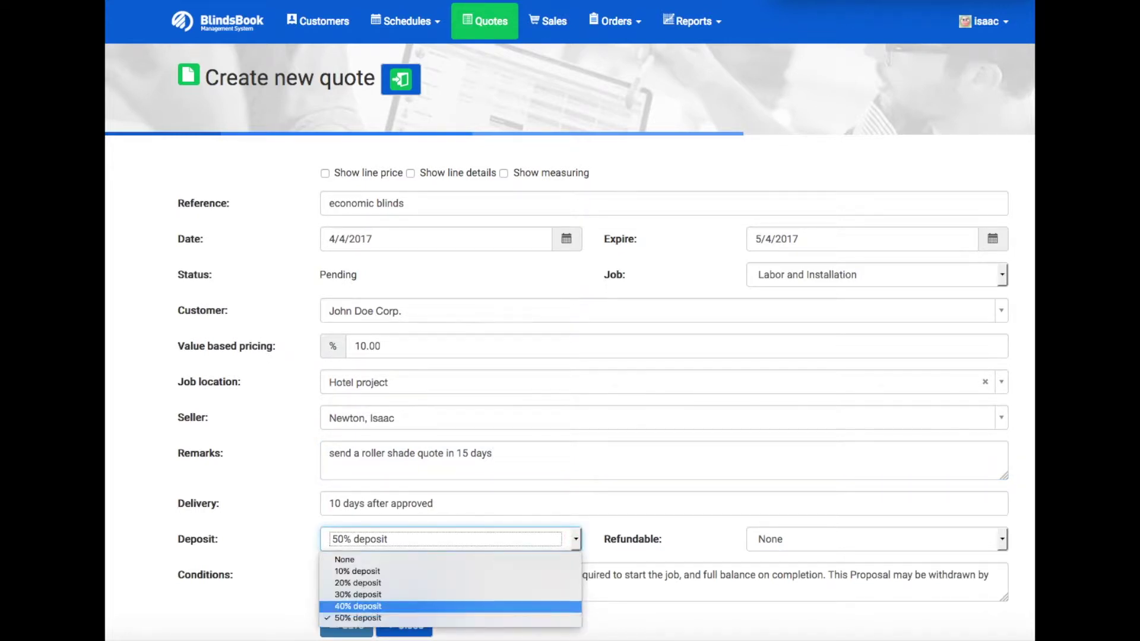
key(Up)
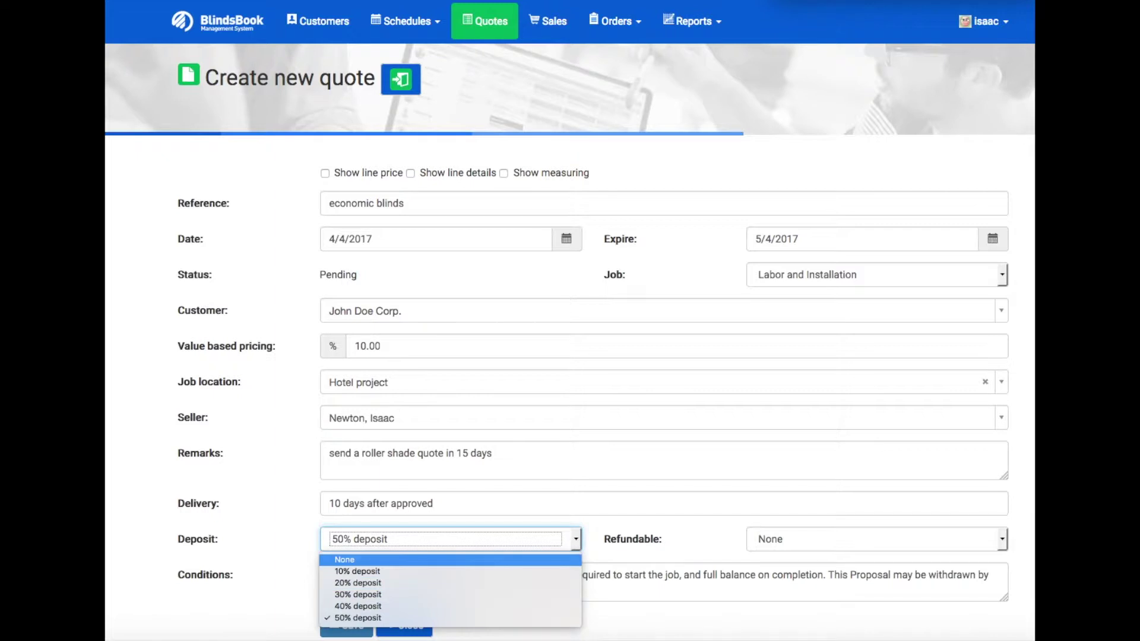
key(Down)
key(Down)
key(Down)
key(Down)
key(Down)
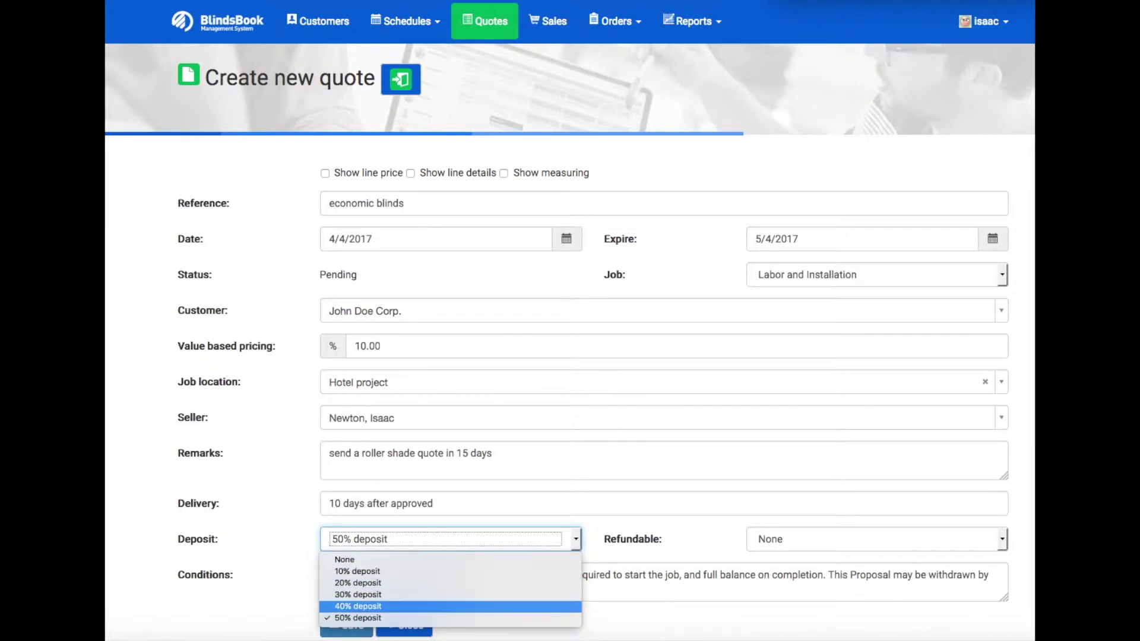
click(442, 620)
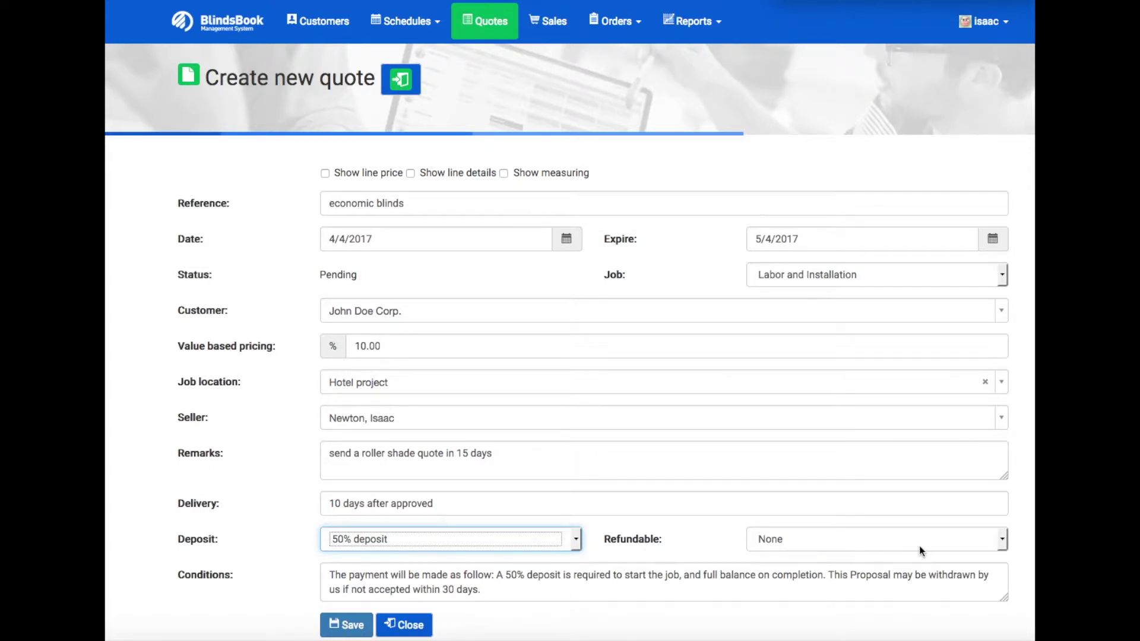
Choose None for the refundable share of the deposit and save the quote
click(1003, 540)
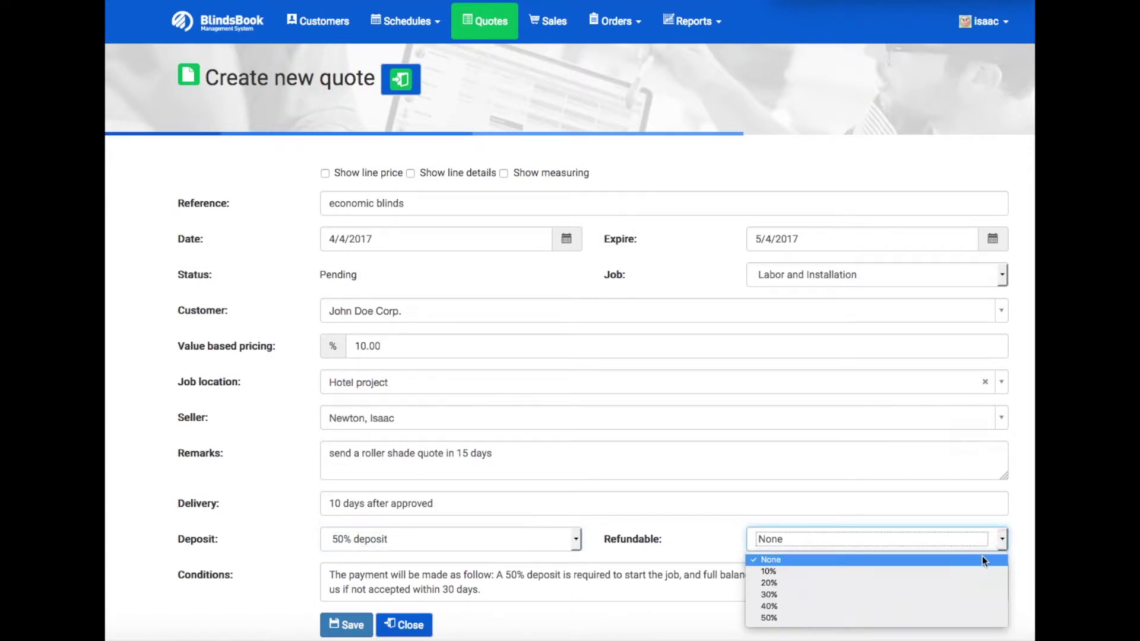
click(952, 561)
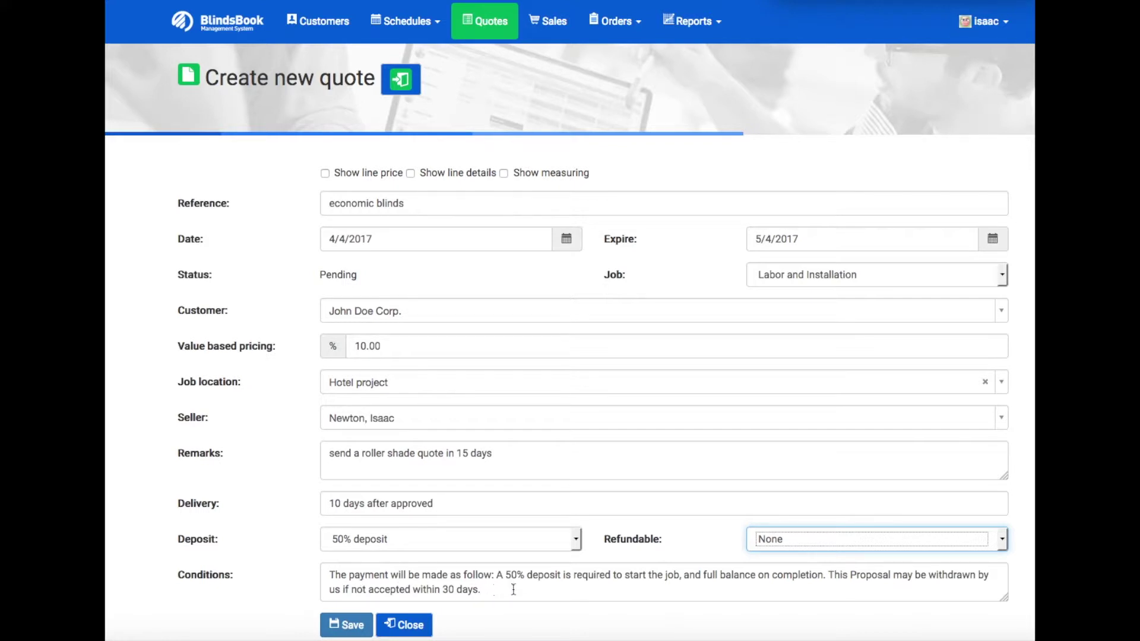
click(353, 626)
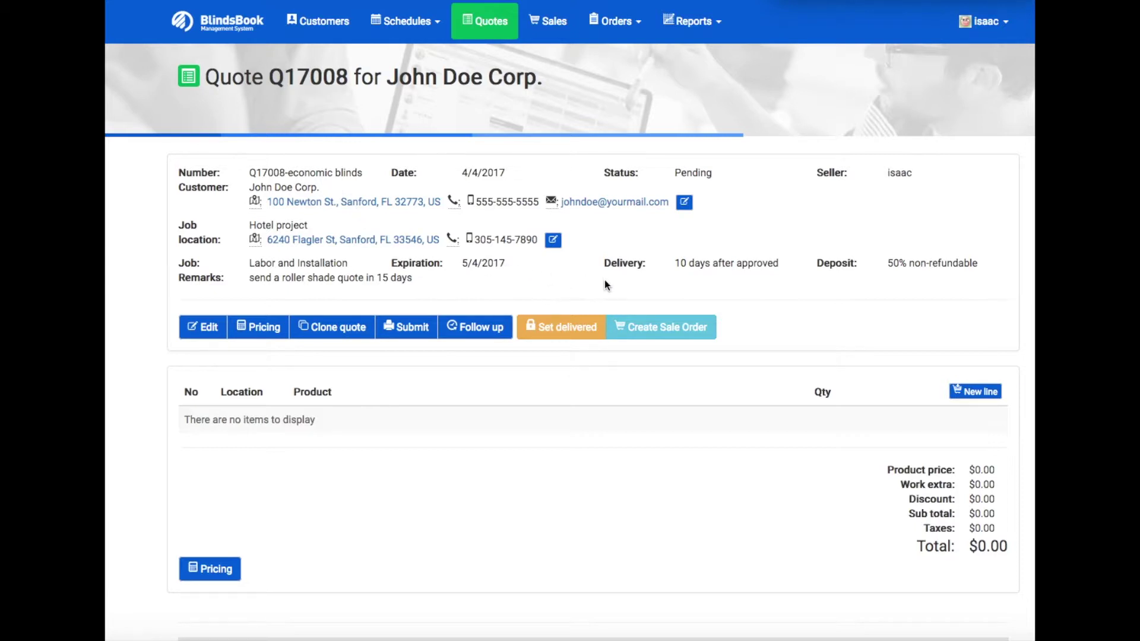
Start a new line on the quote with Roller Shades Screen as the product
click(973, 393)
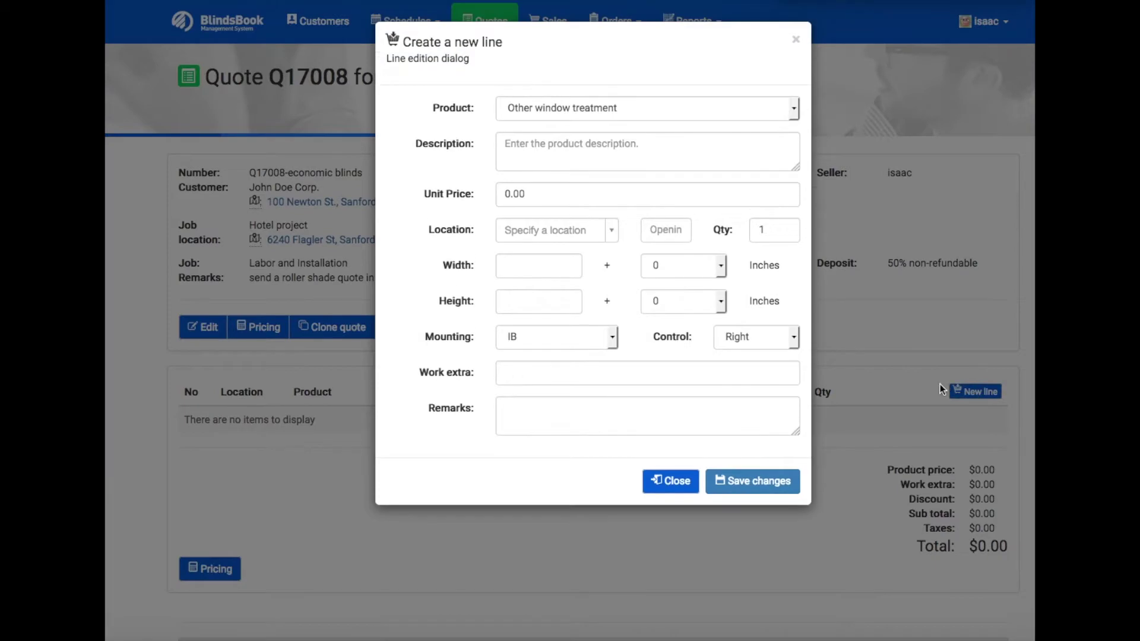
click(794, 109)
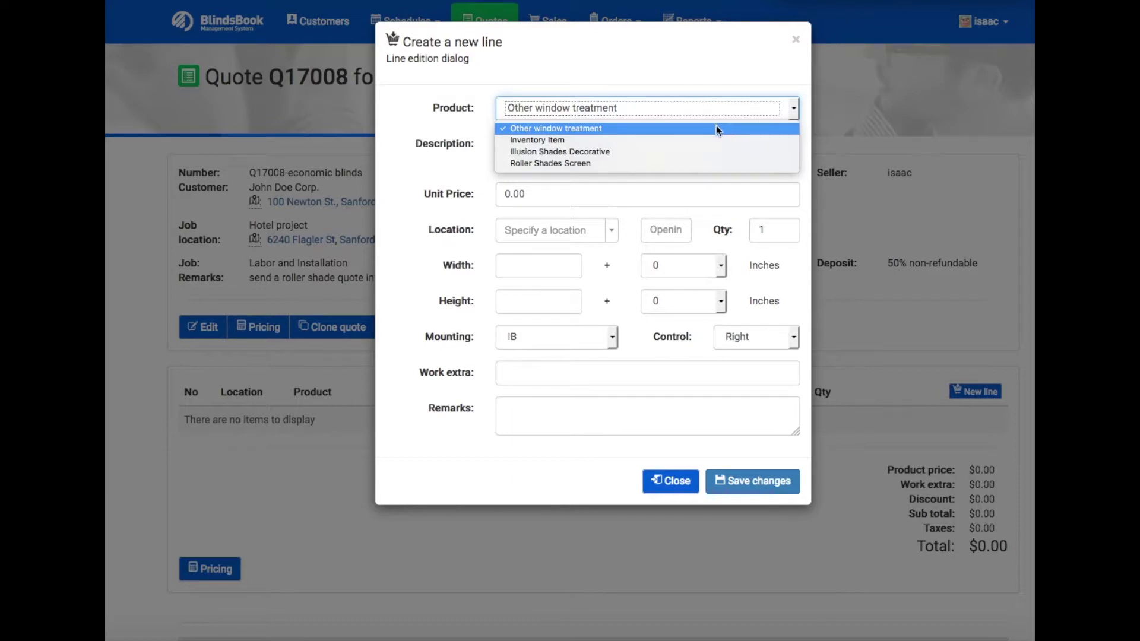
click(596, 164)
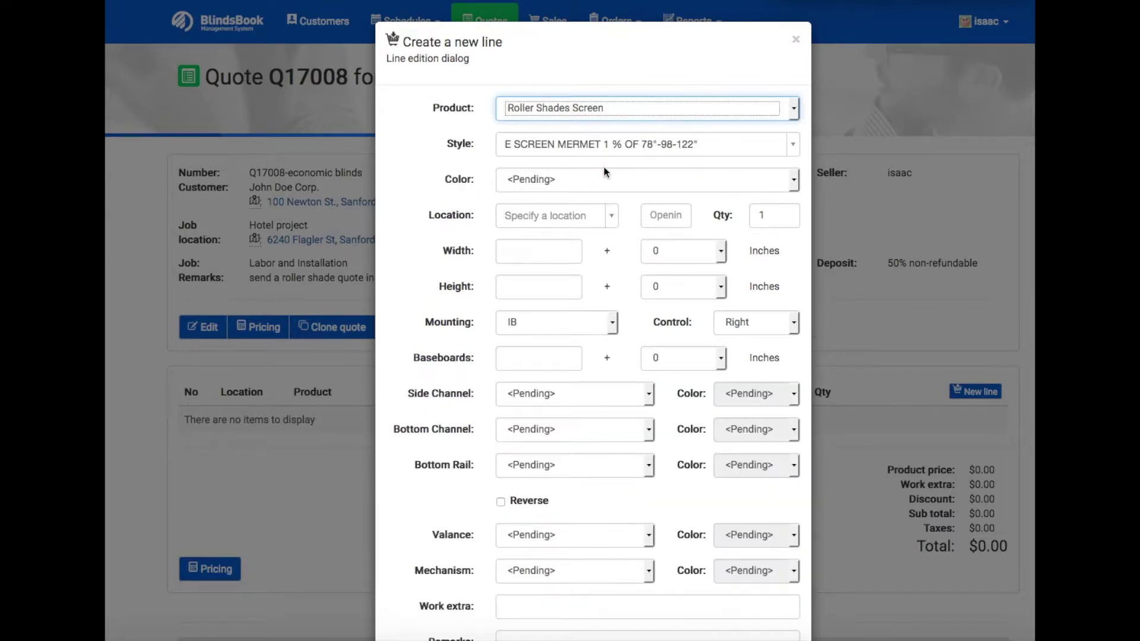
Set the line's style to E SCREEN MERMET 3 % OF 78"-98"-122" and its color to COCOA/COCOA
click(792, 145)
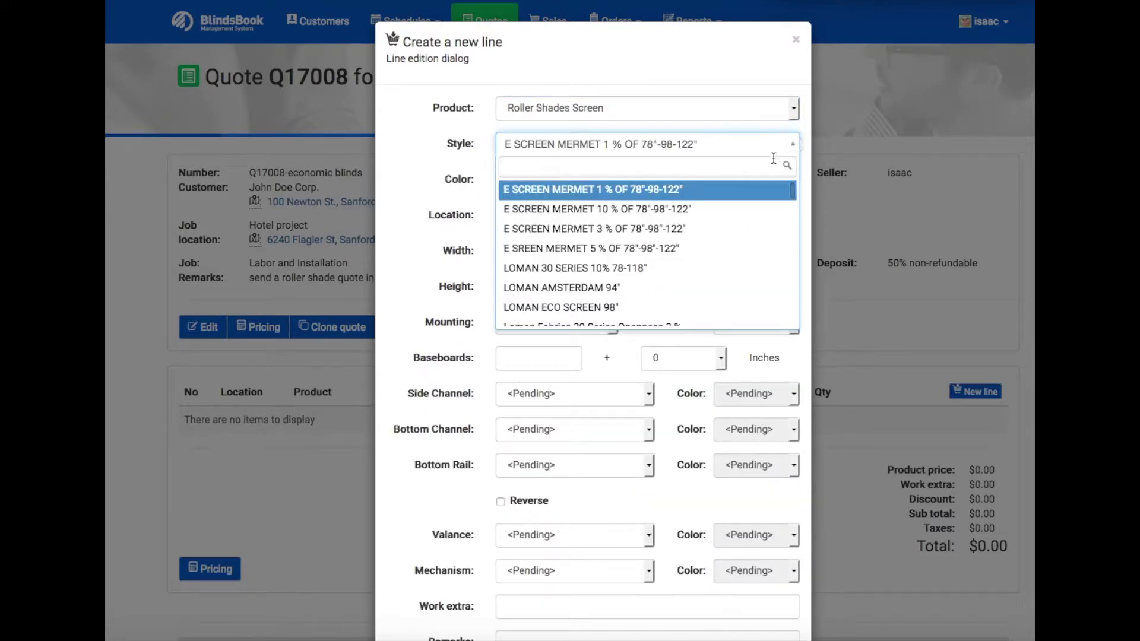
click(677, 228)
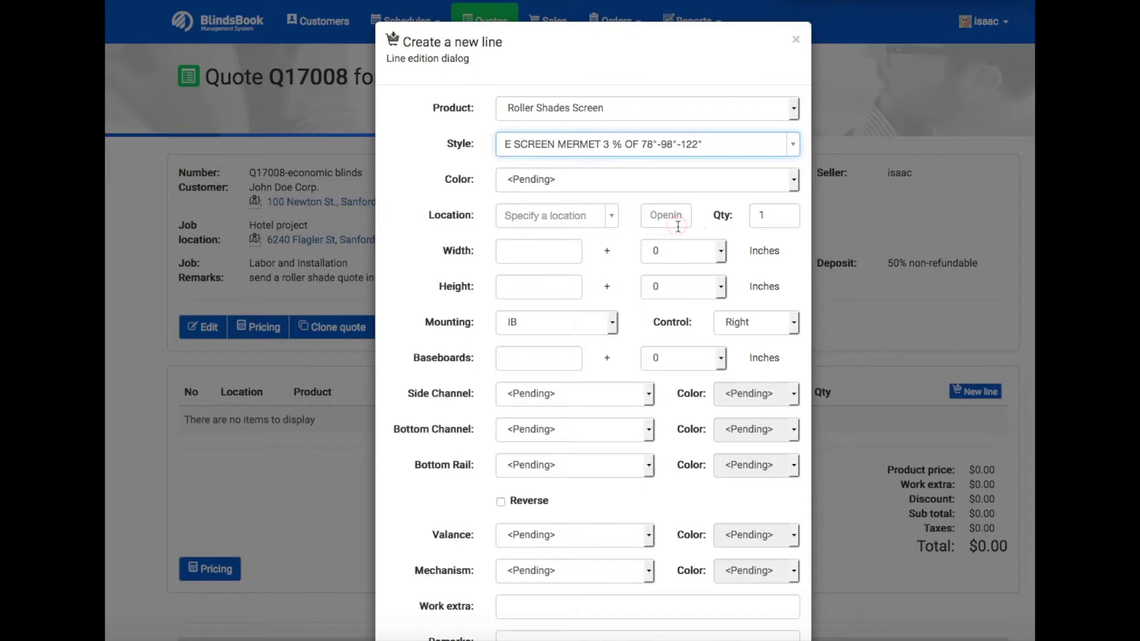
click(794, 180)
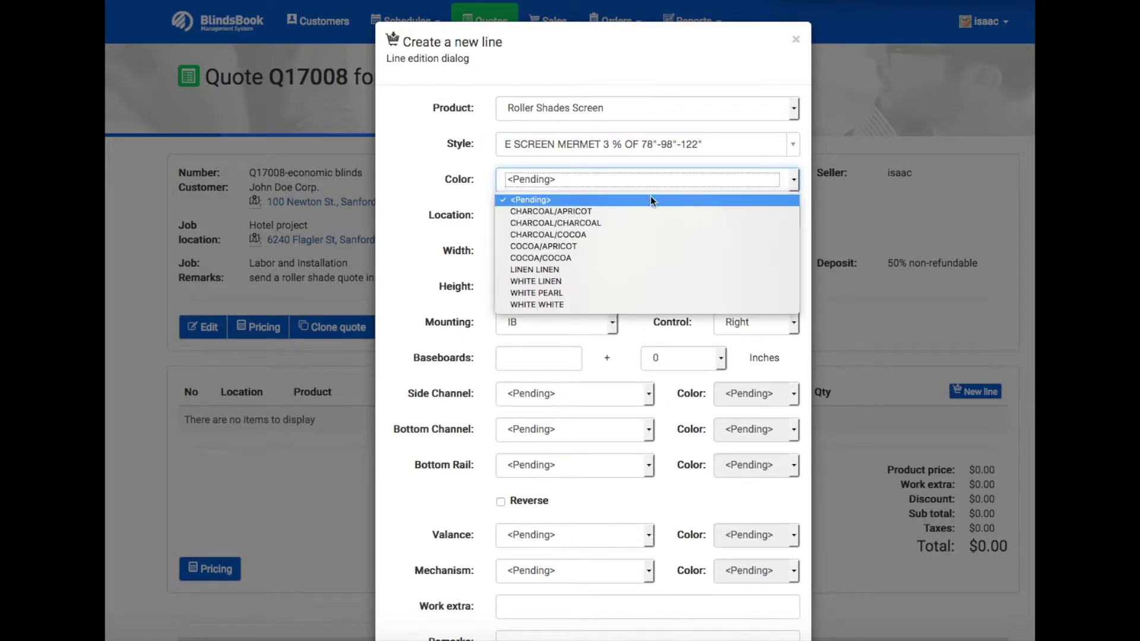
click(558, 259)
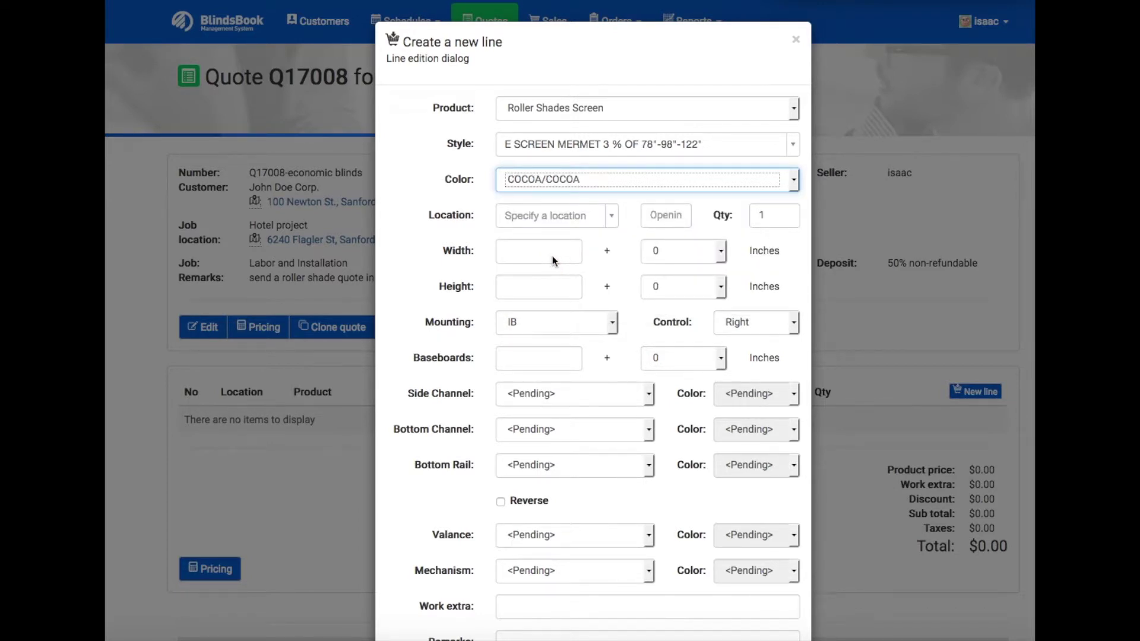
Specify "living room" as the location of the roller shade line
click(610, 219)
text(l)
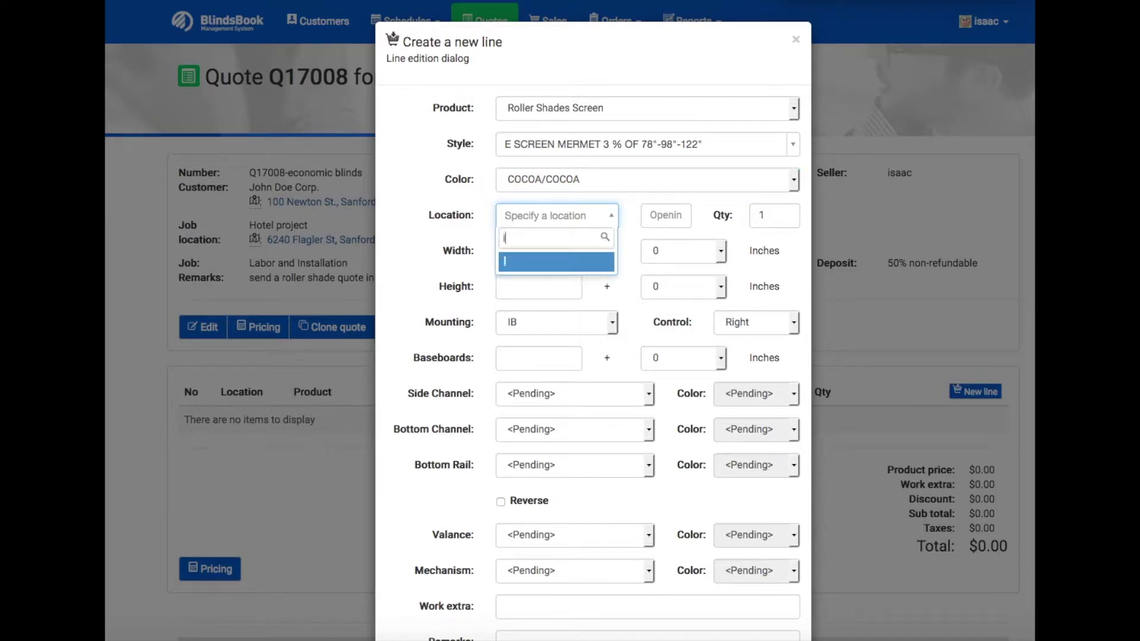
text(iving room)
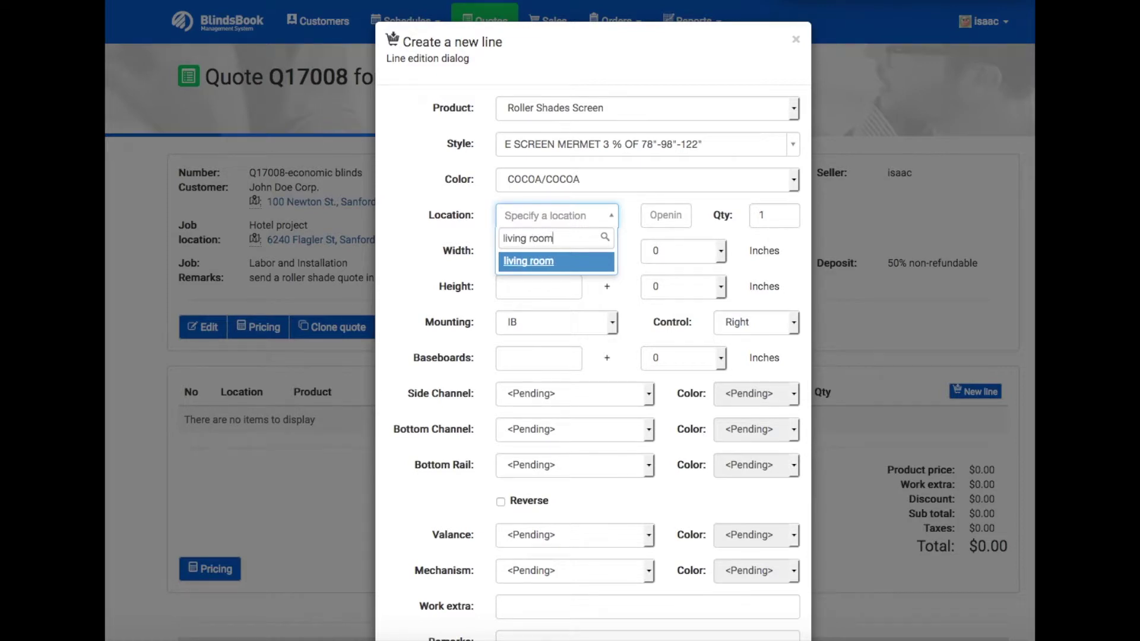
key(Return)
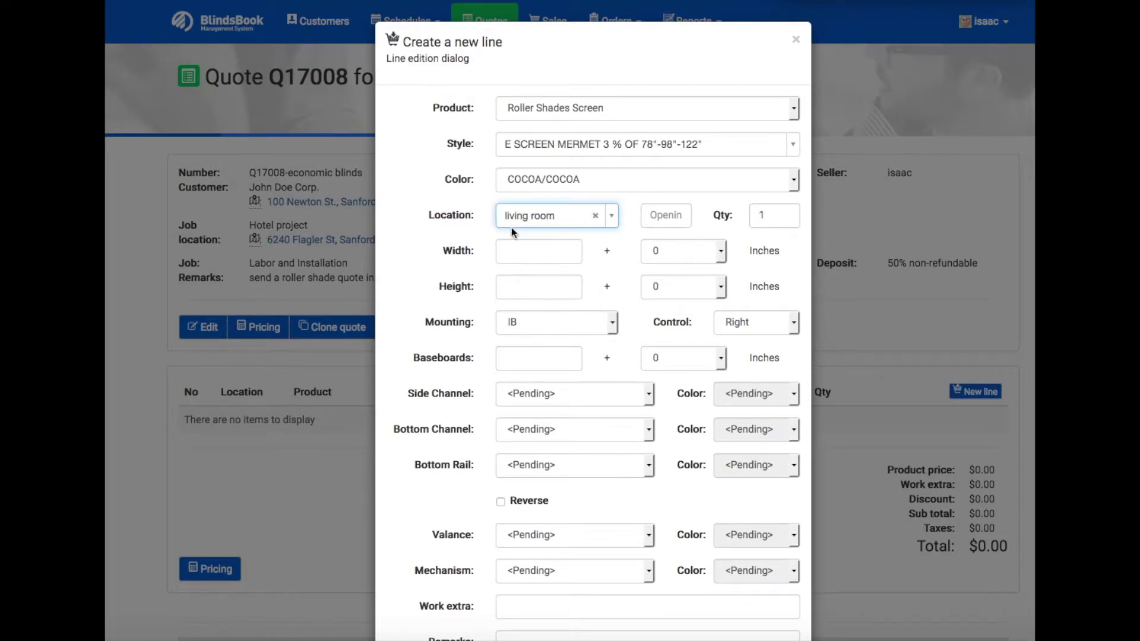
Set the shade's width to 78 3/8 inches and its height to 35 1/4 inches
scroll(546, 230, down, 1)
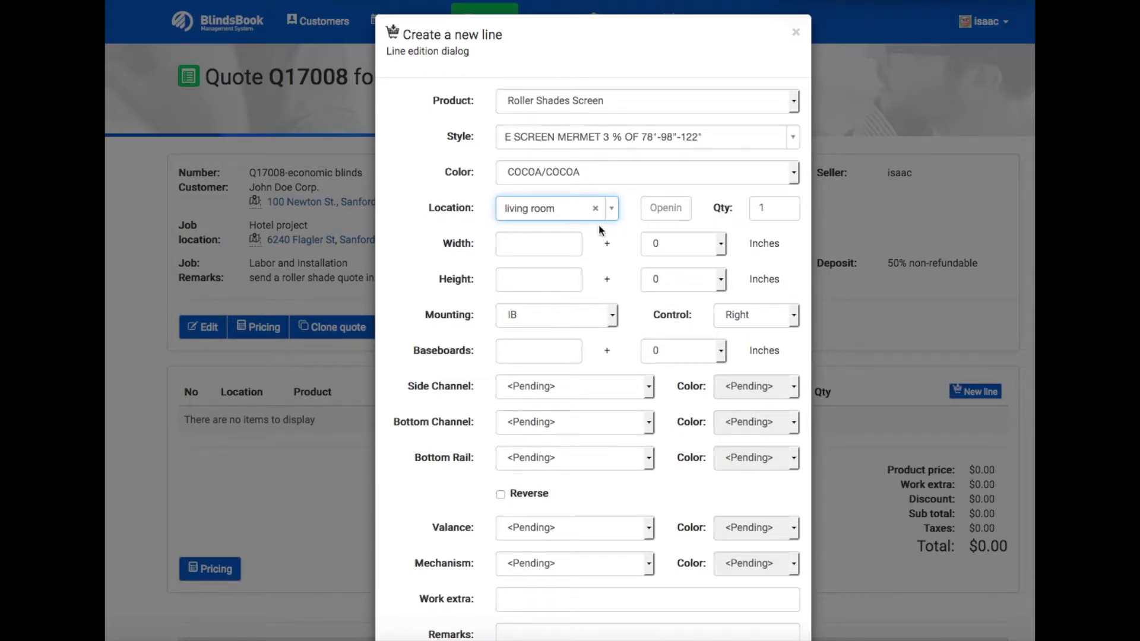
click(553, 243)
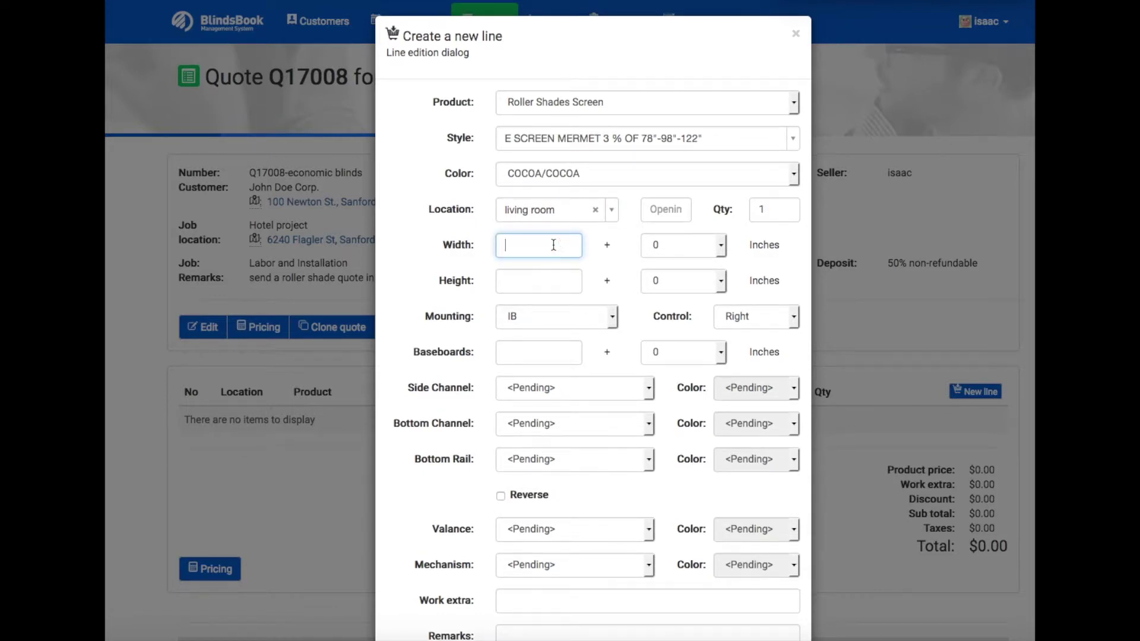
text(78)
click(722, 251)
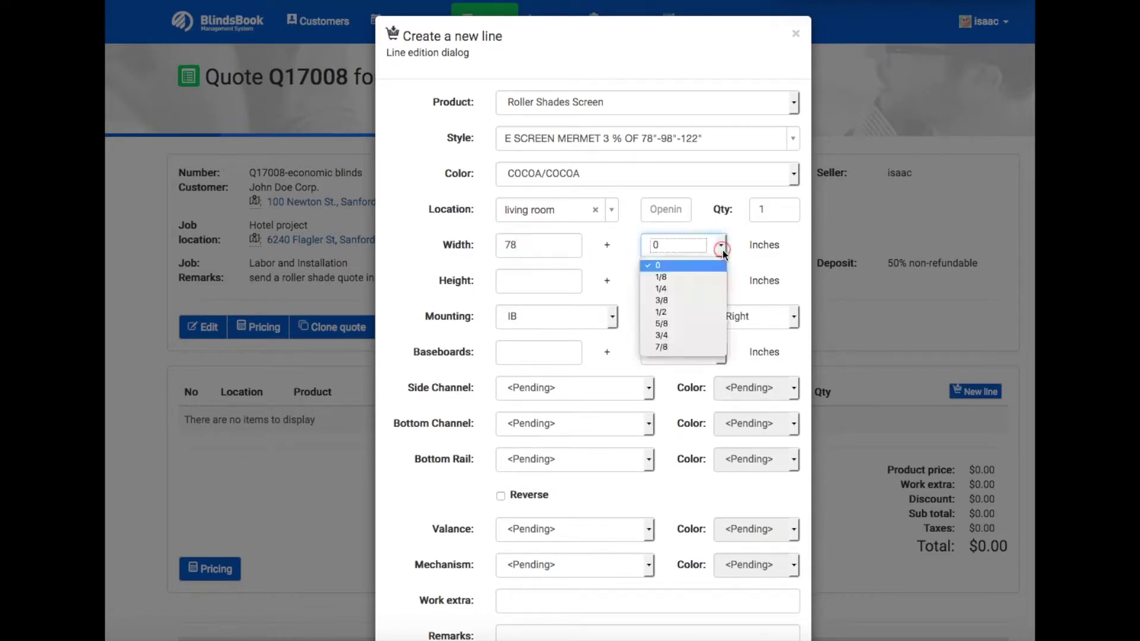
click(699, 299)
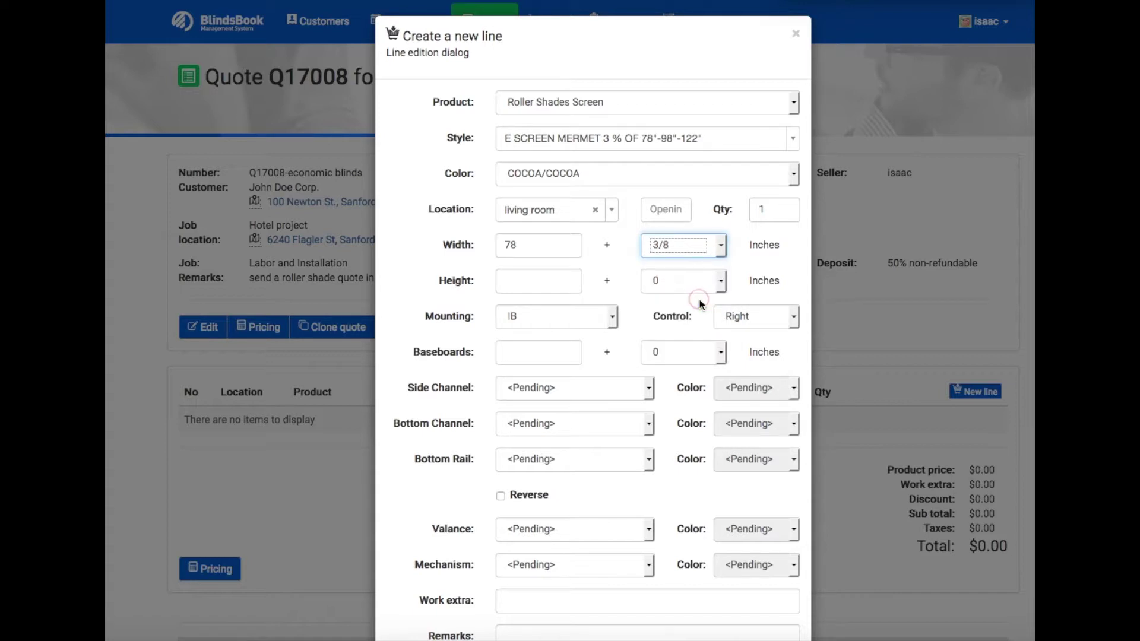
click(507, 283)
text(35)
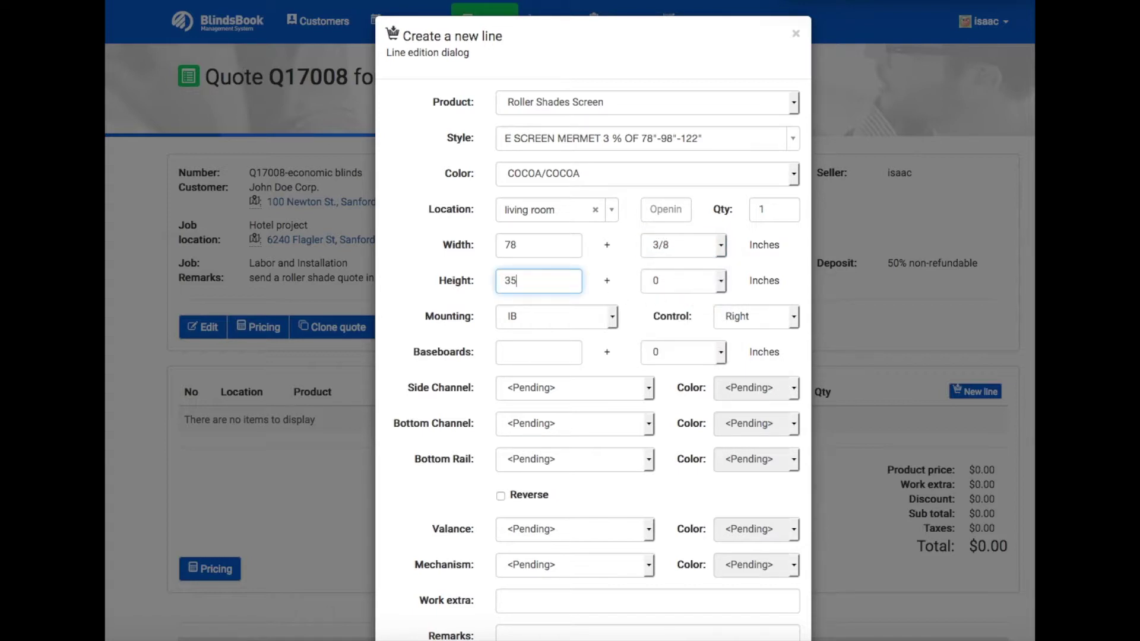
click(716, 286)
click(693, 323)
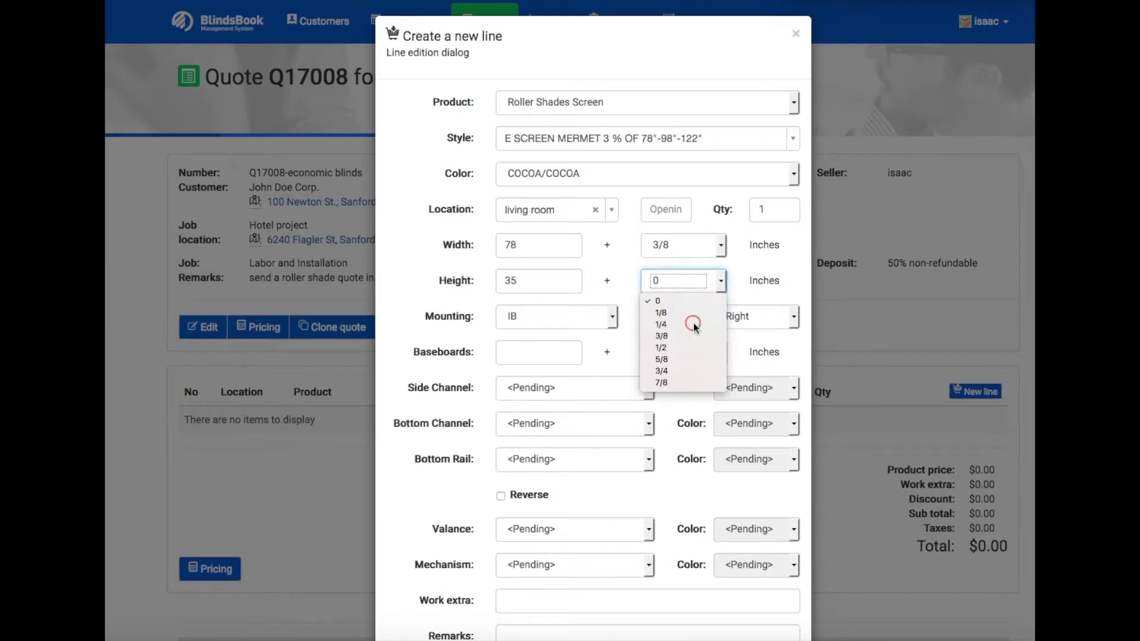
Set the roller shade line's mounting to IB and its control side to Left
click(614, 322)
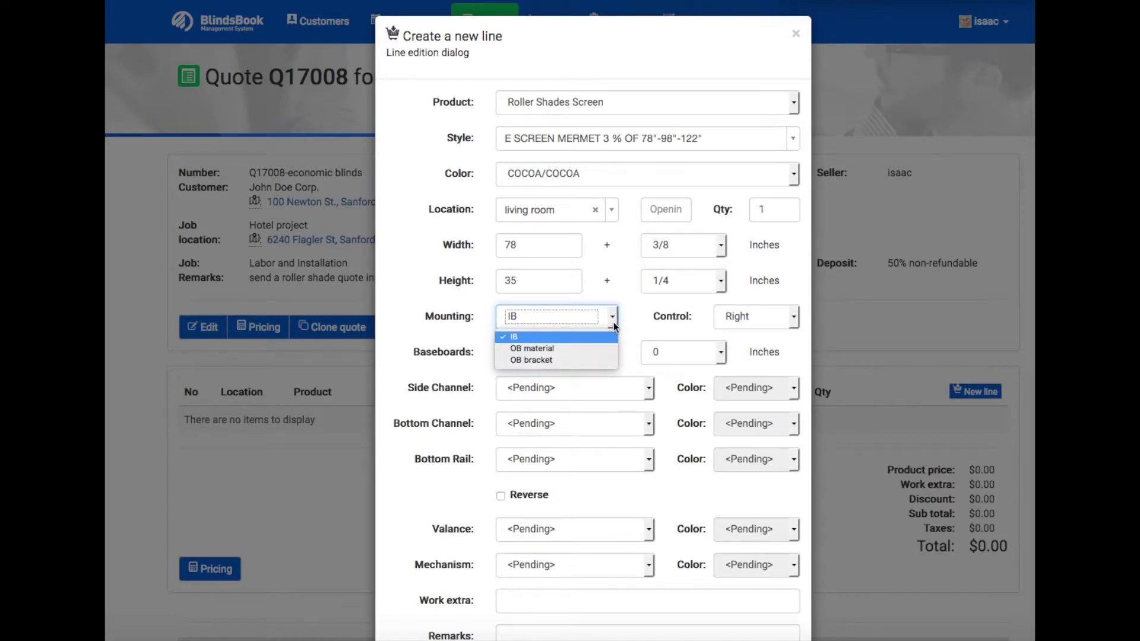
click(565, 337)
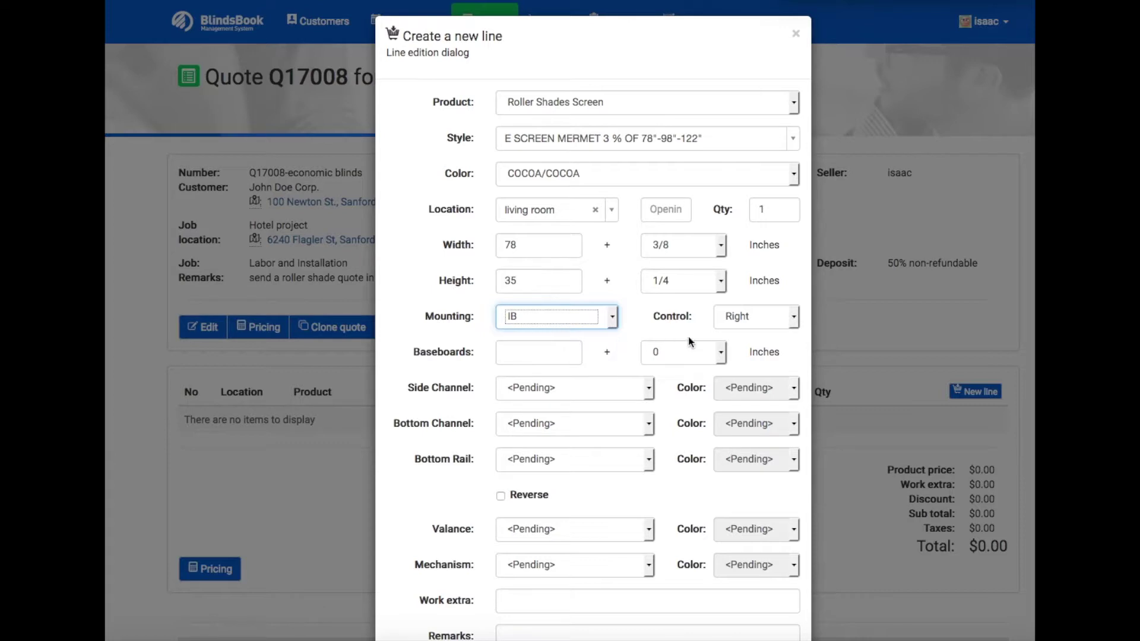
click(794, 318)
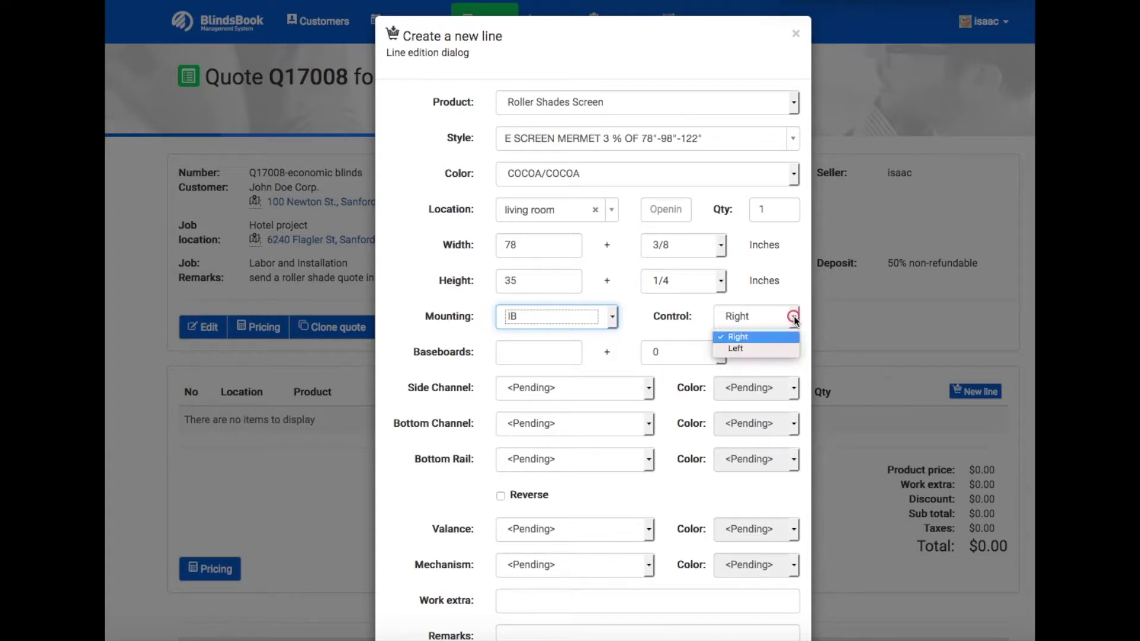
click(746, 349)
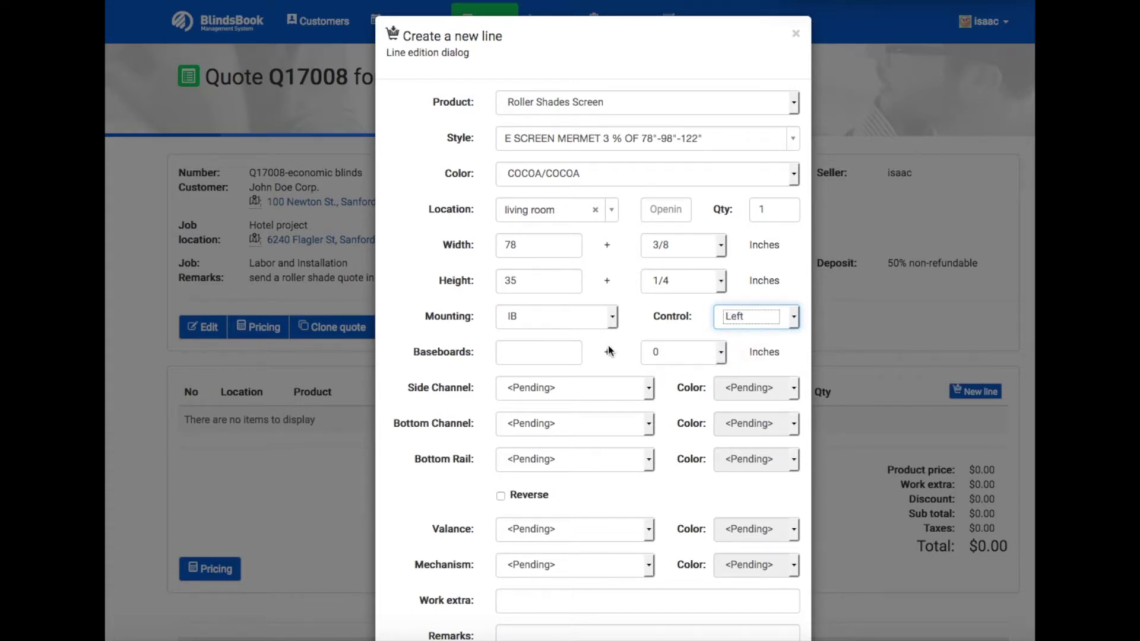
Choose Side Channel Aluminum in ANODIZE for the shade's side channel
scroll(608, 346, down, 2)
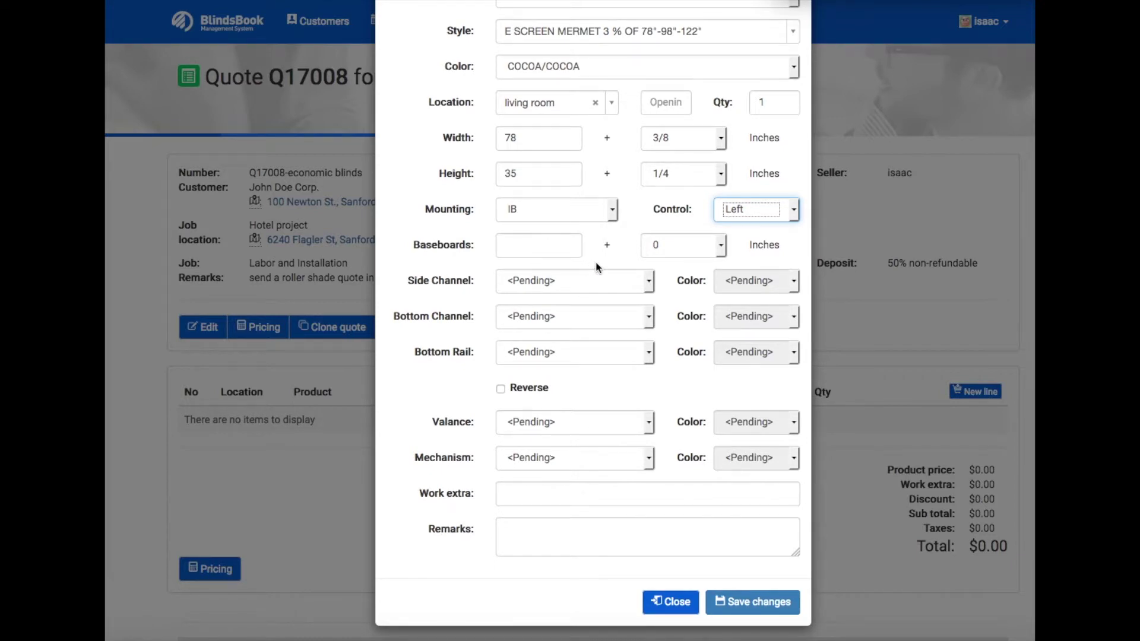
click(649, 282)
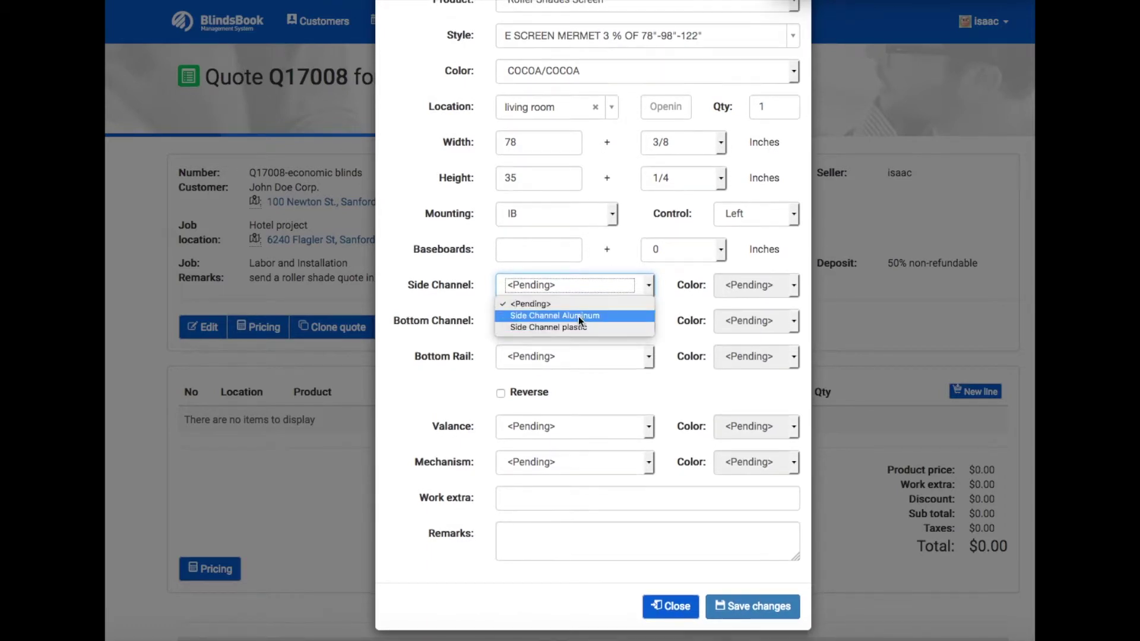
click(578, 315)
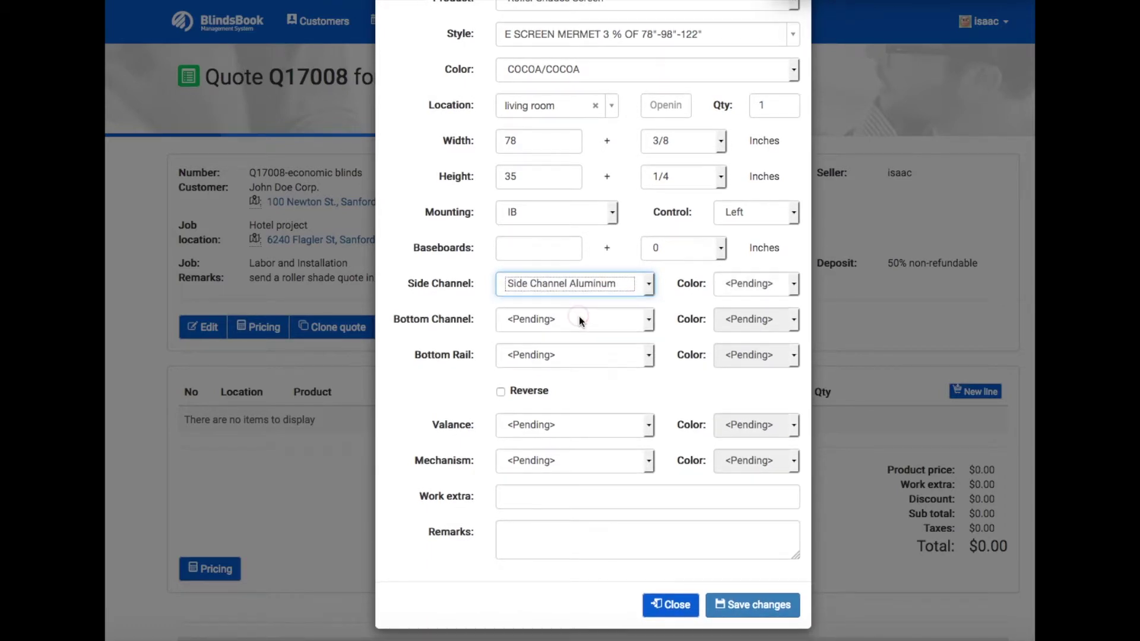
click(794, 283)
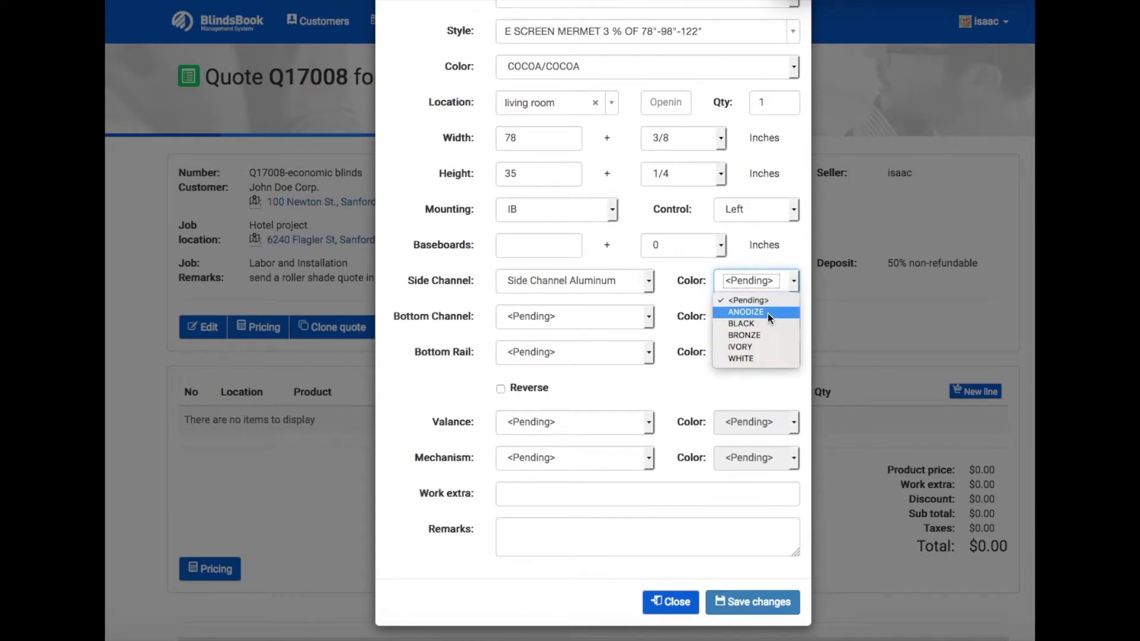
click(767, 313)
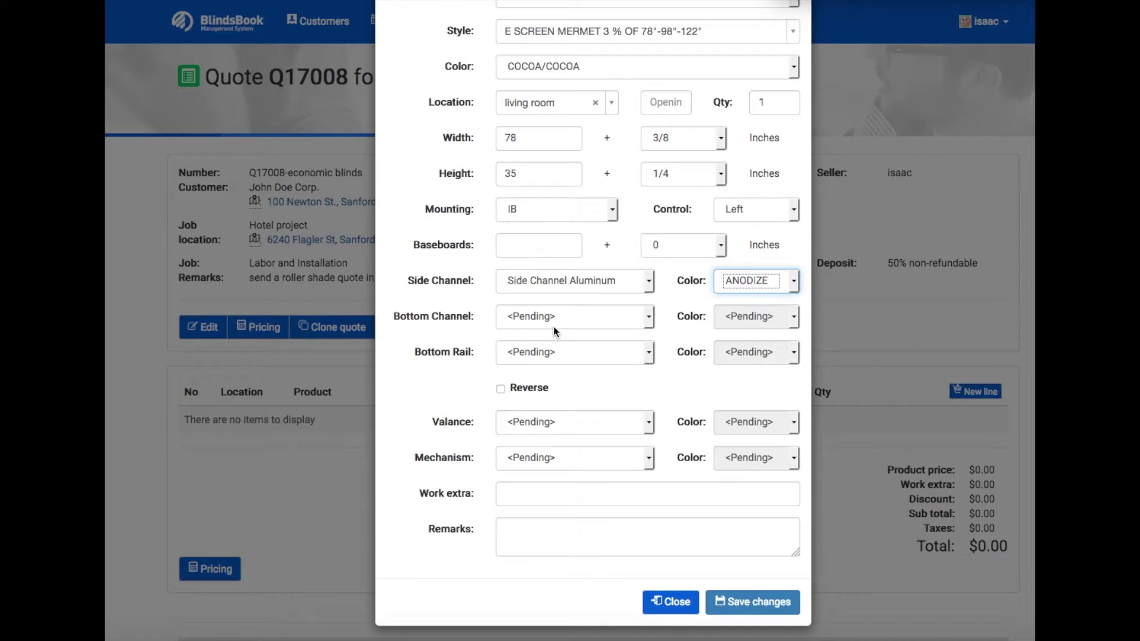
Choose Side Channel Aluminum in ANODIZE for the shade's bottom channel
click(647, 318)
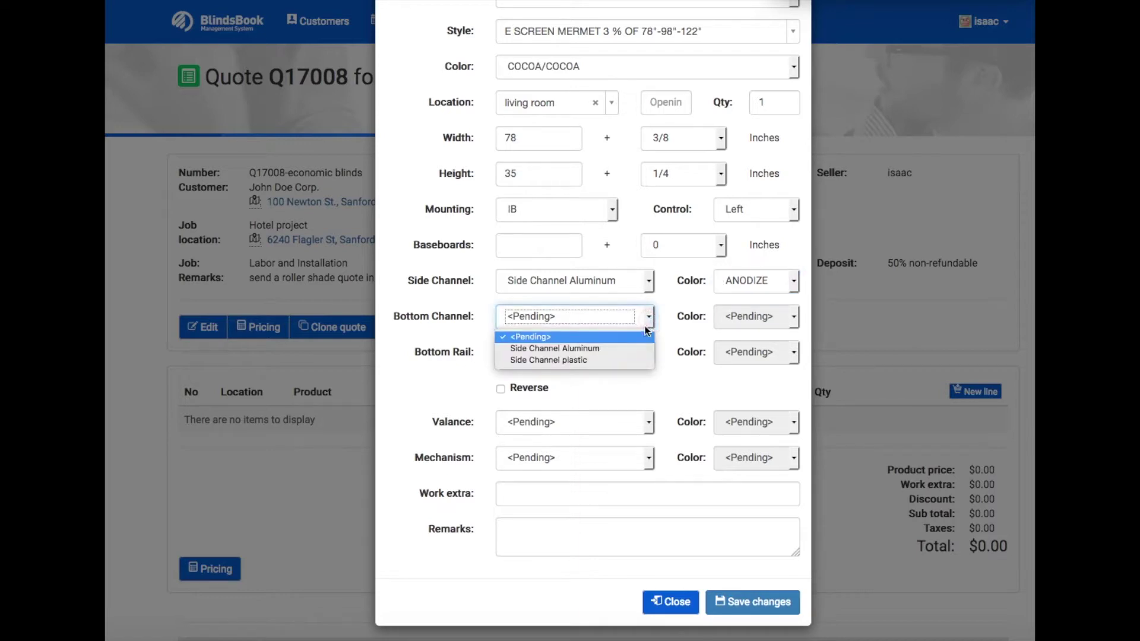
click(631, 347)
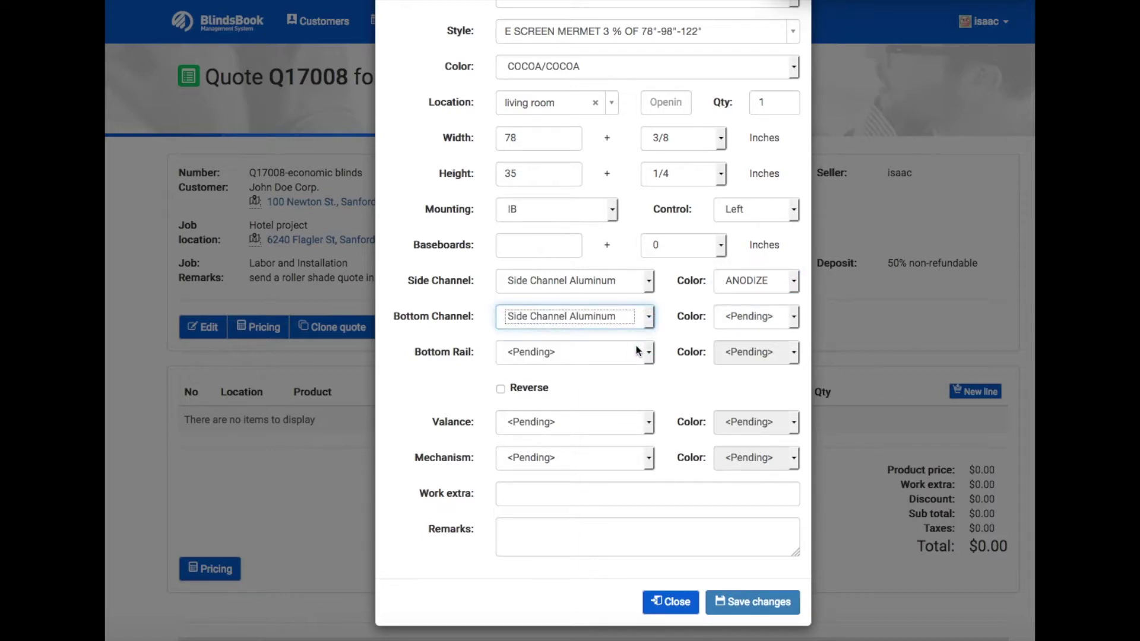
click(793, 319)
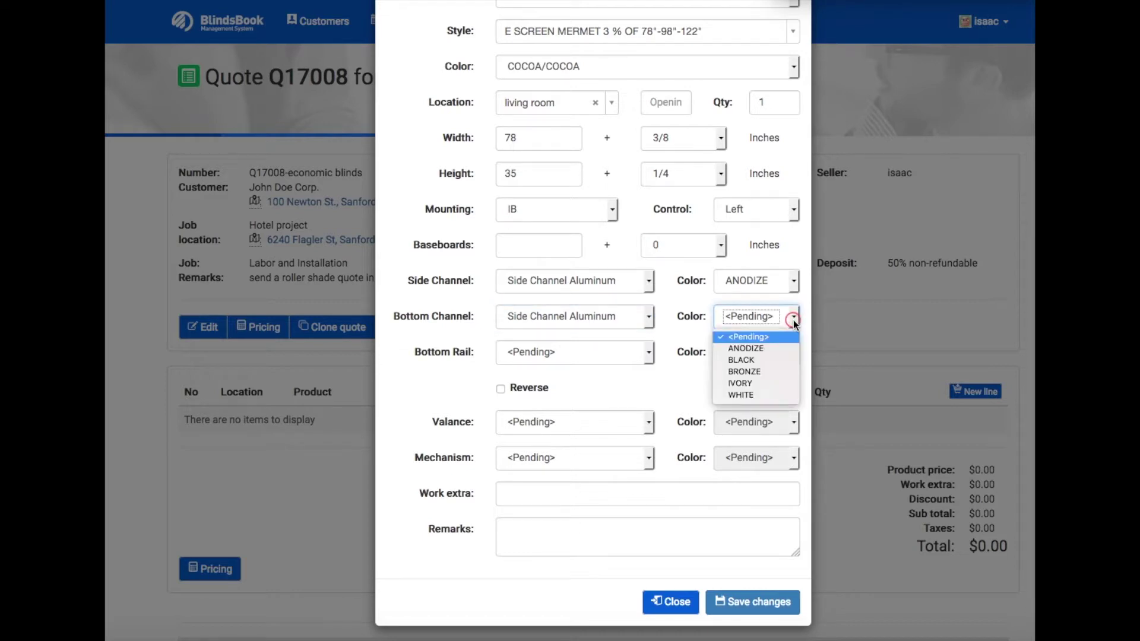
click(775, 349)
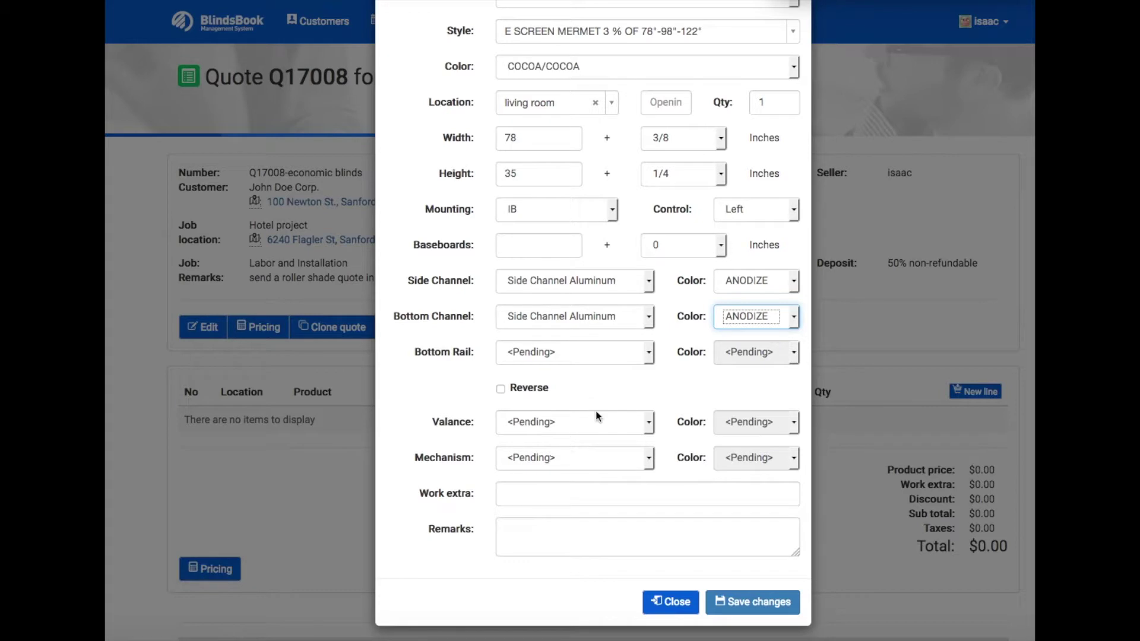
Set the shade's valance to Fascia 3" with the color ANODIZE
click(649, 425)
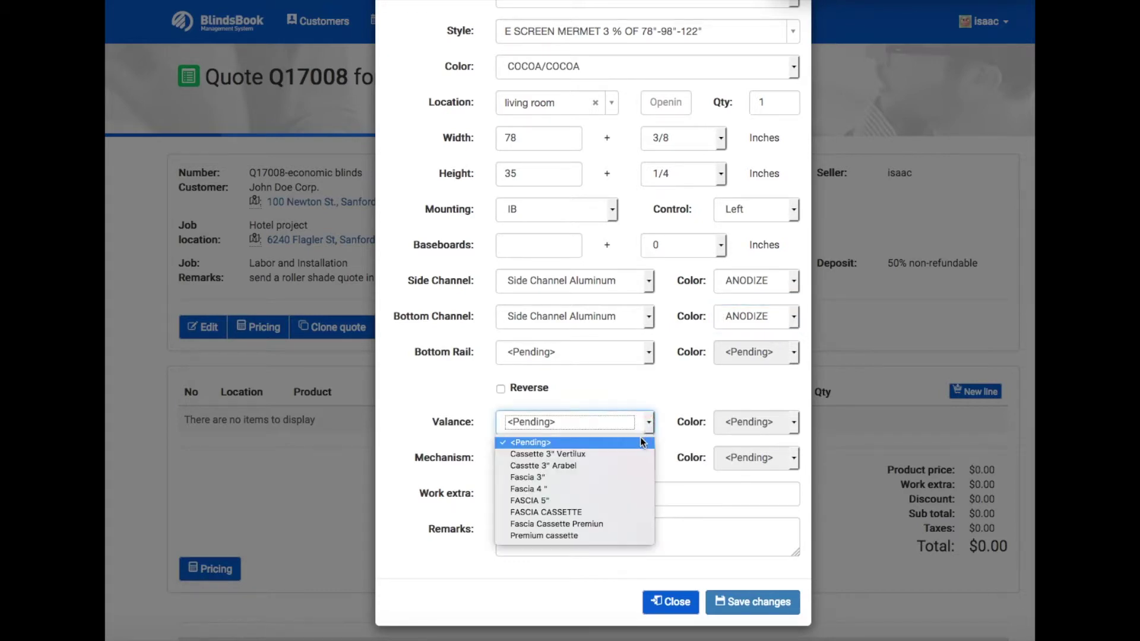
click(614, 476)
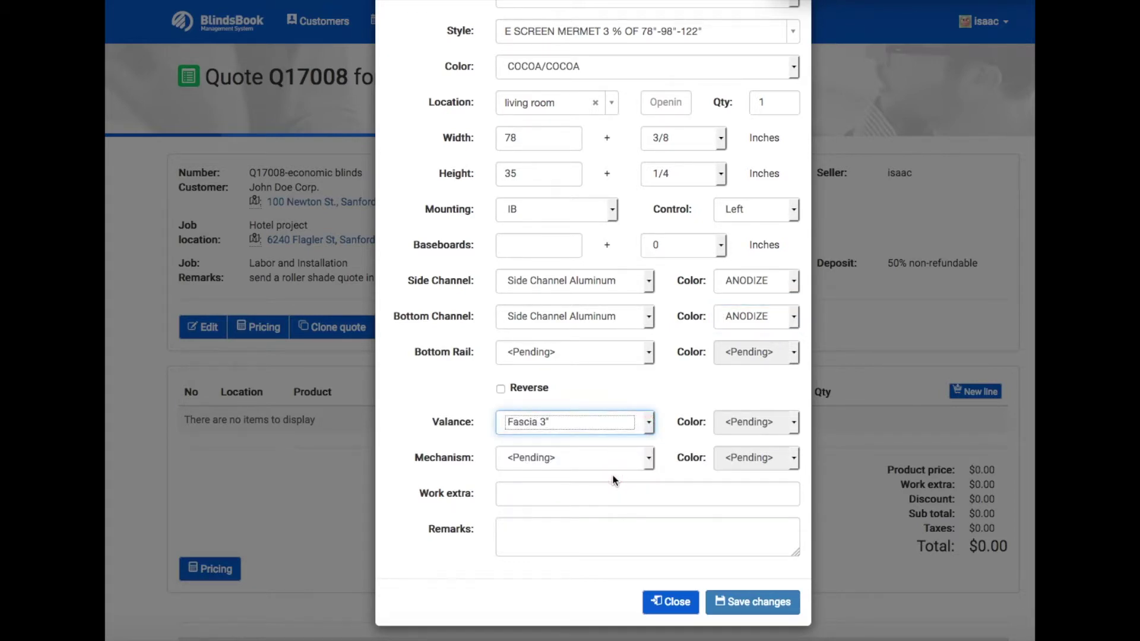
click(793, 426)
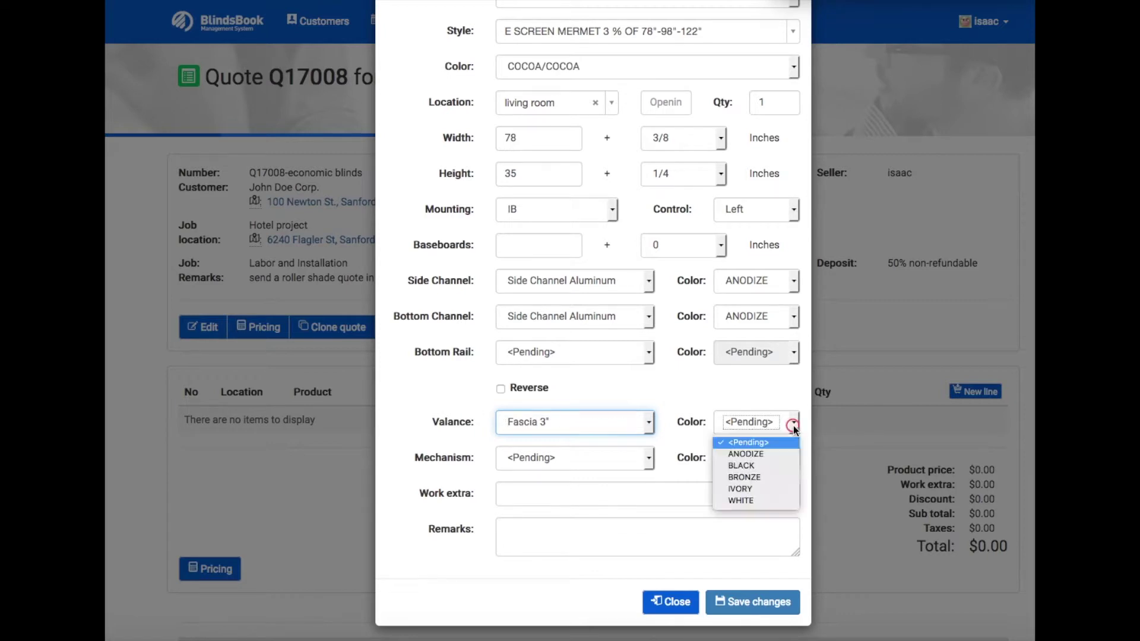
click(773, 451)
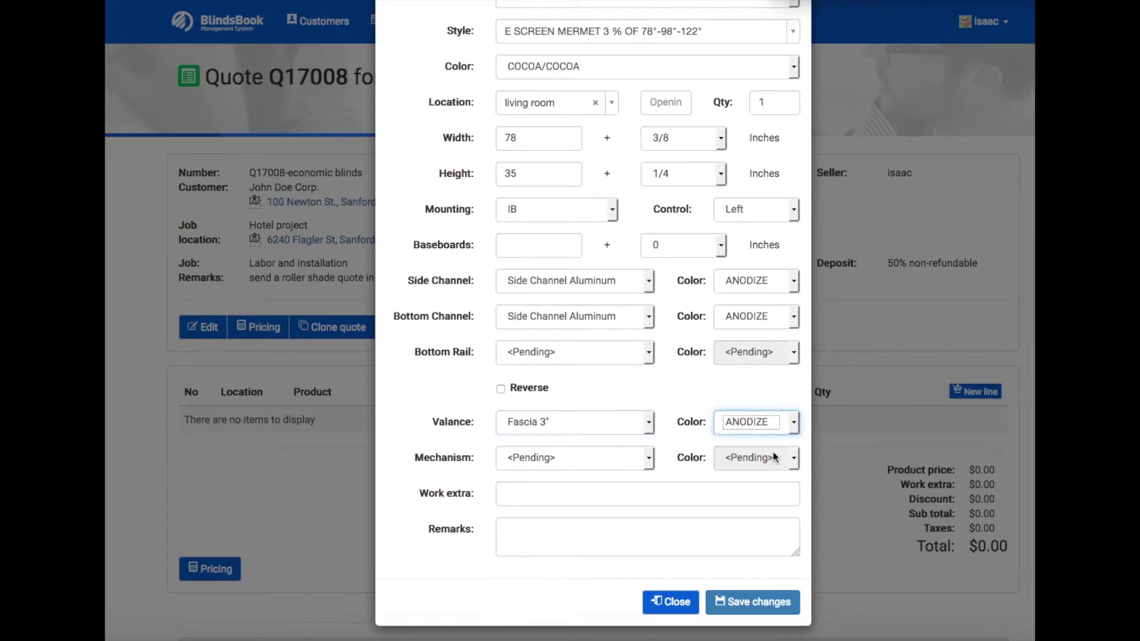
Set the shade's mechanism to CASSETTE 3 IN 1 and save the new line to the quote
click(650, 458)
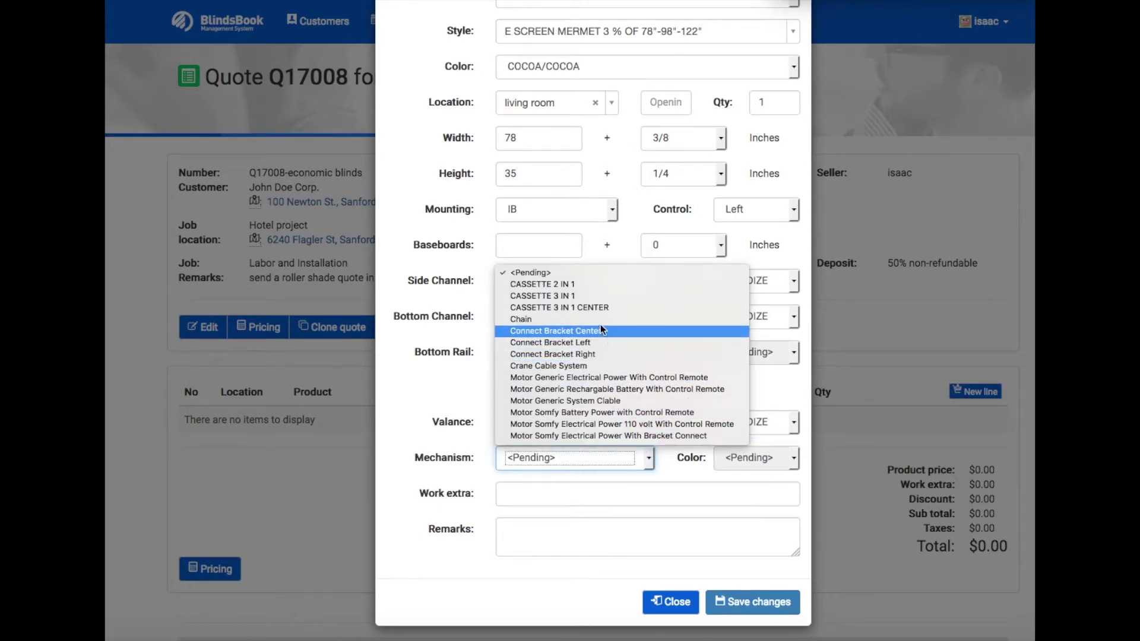
click(580, 296)
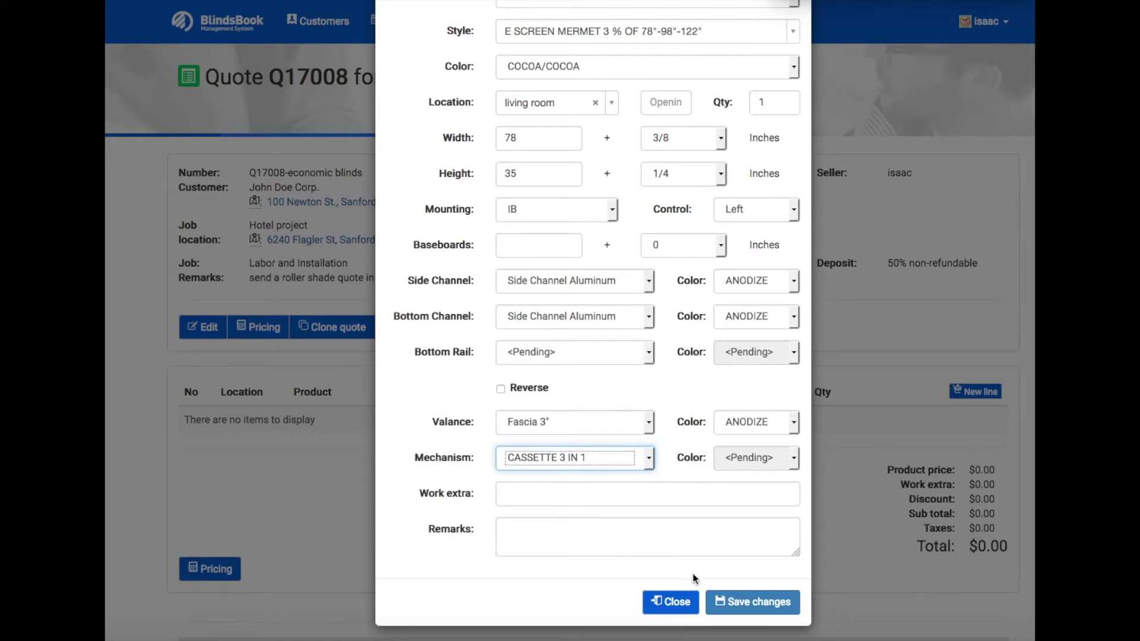
click(749, 603)
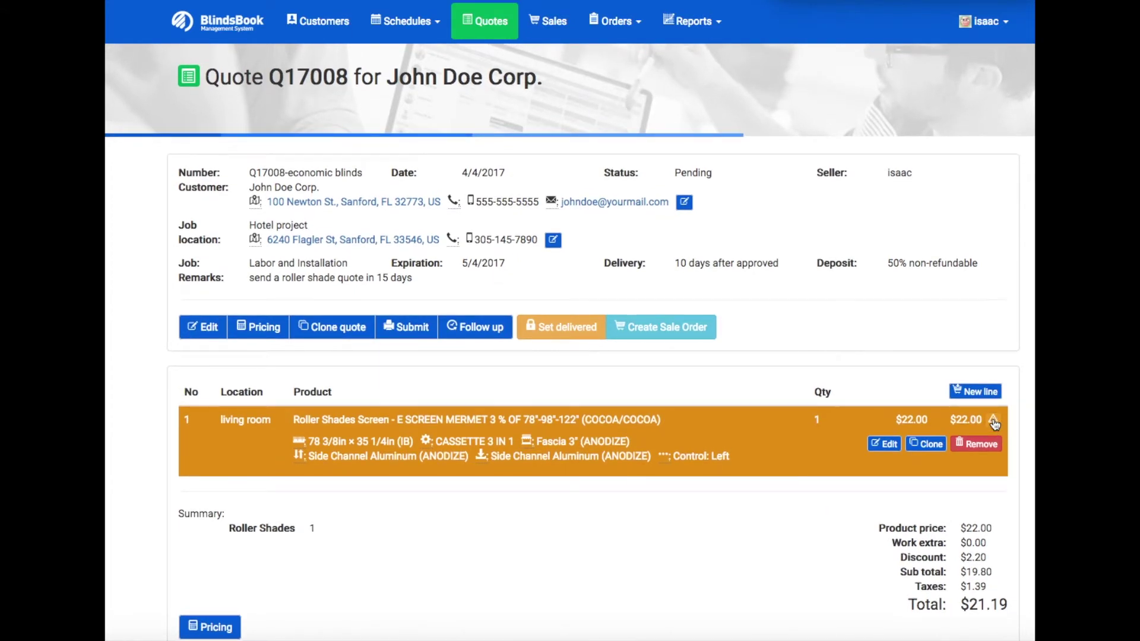
Check the living room line's warning, edit the line to add a Bottom rail in ALUMINUM, and save it
mouse_move(995, 422)
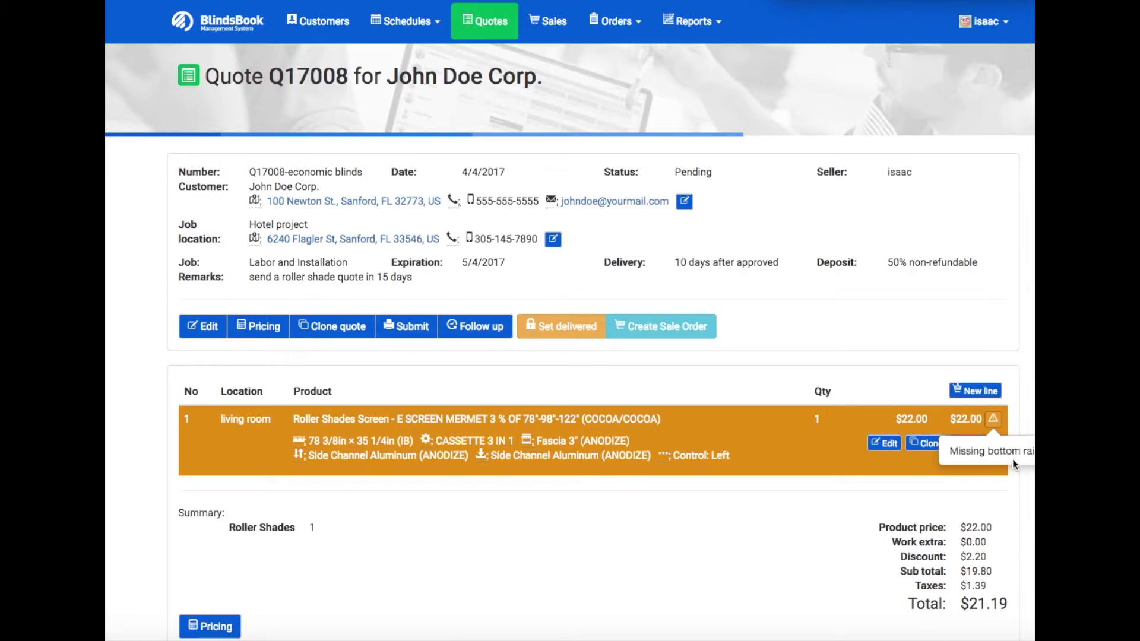
click(886, 446)
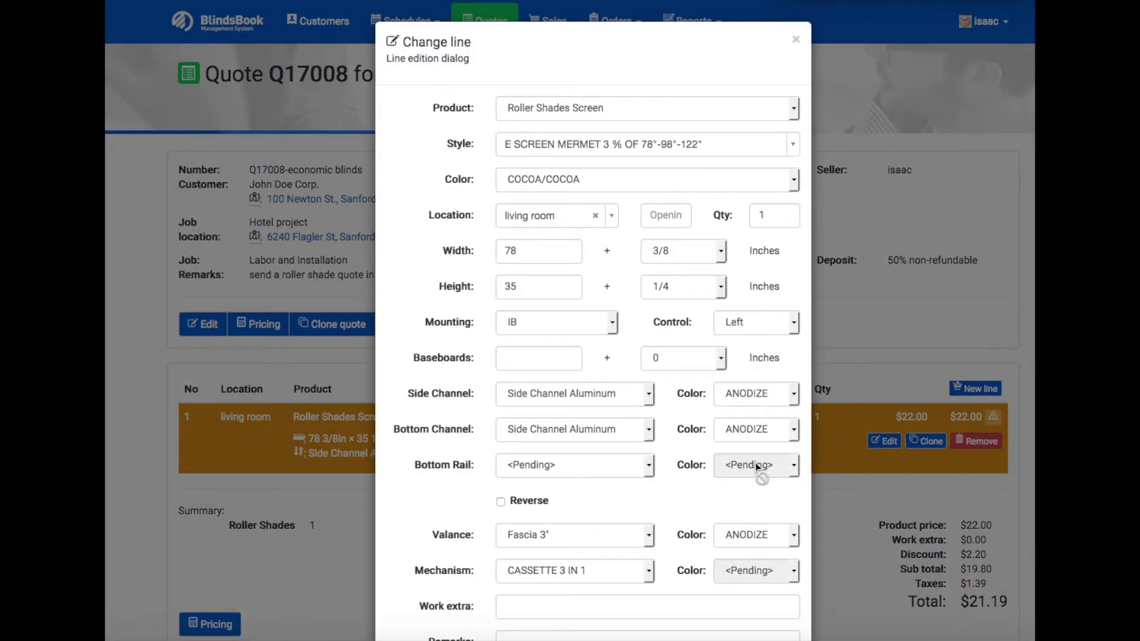
scroll(675, 500, down, 2)
click(650, 372)
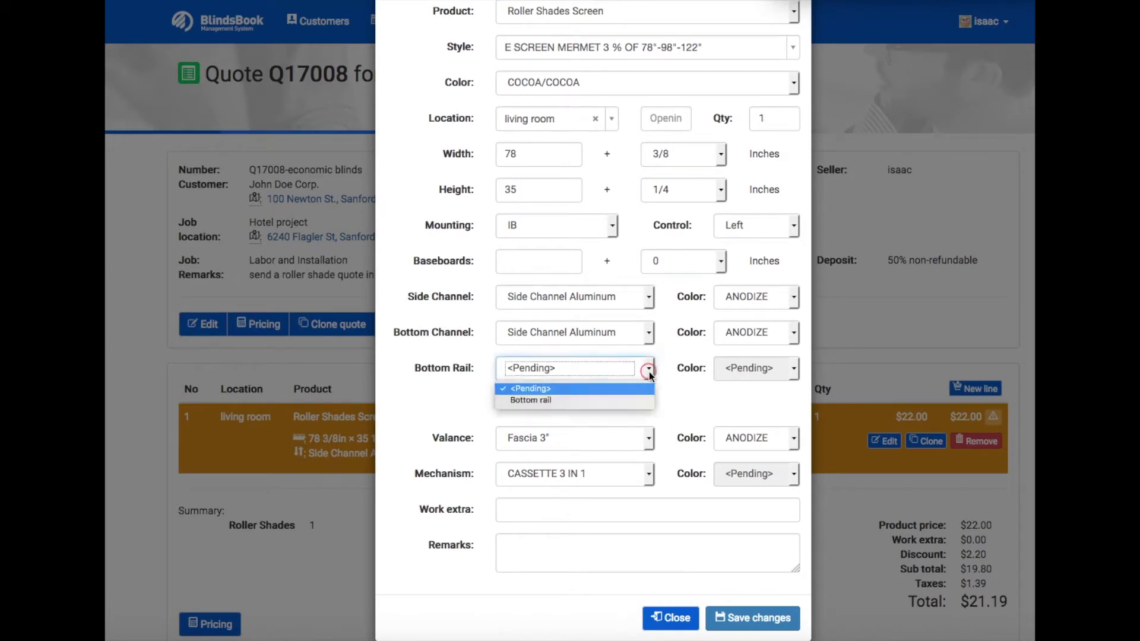
click(627, 401)
click(793, 369)
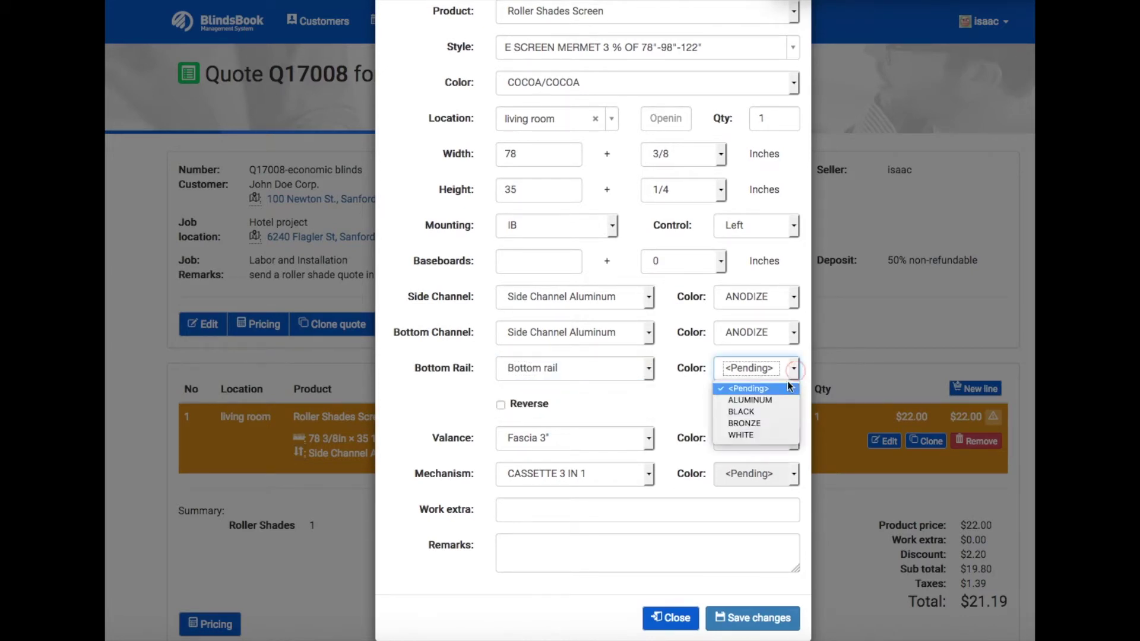
click(769, 405)
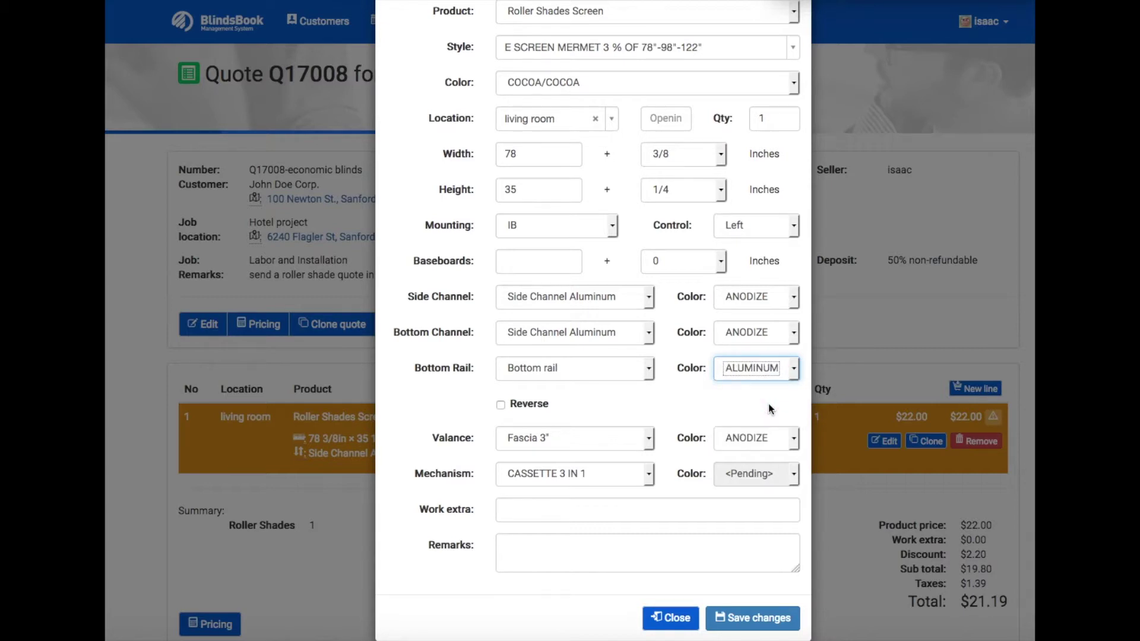
click(759, 617)
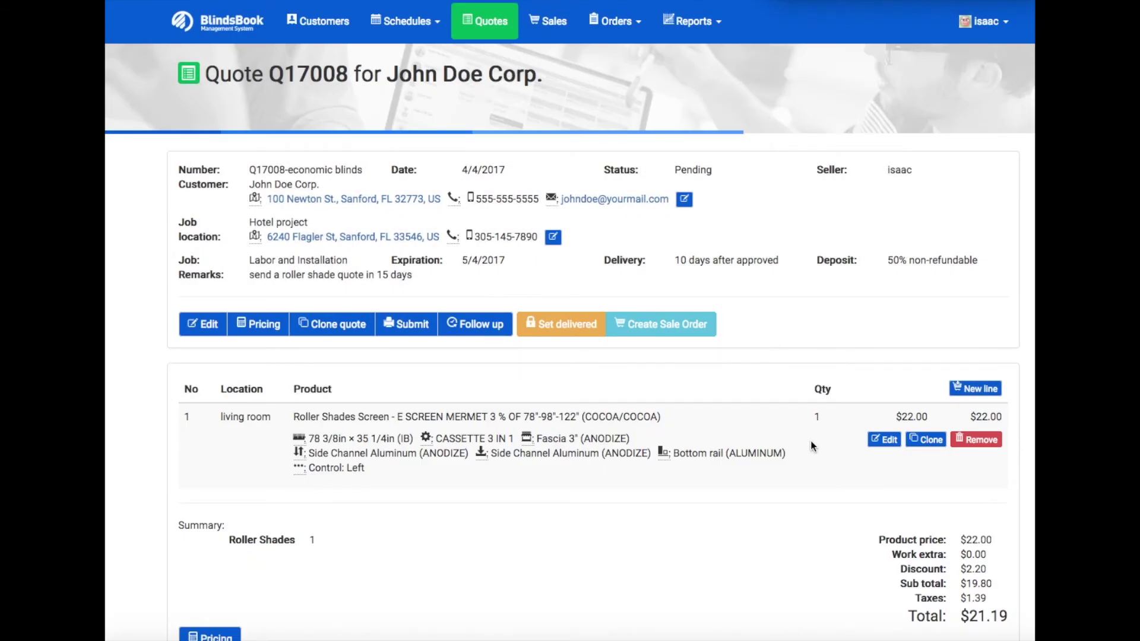
Review the living room line's details and the quote's price summary, including discount, taxes and total
click(810, 441)
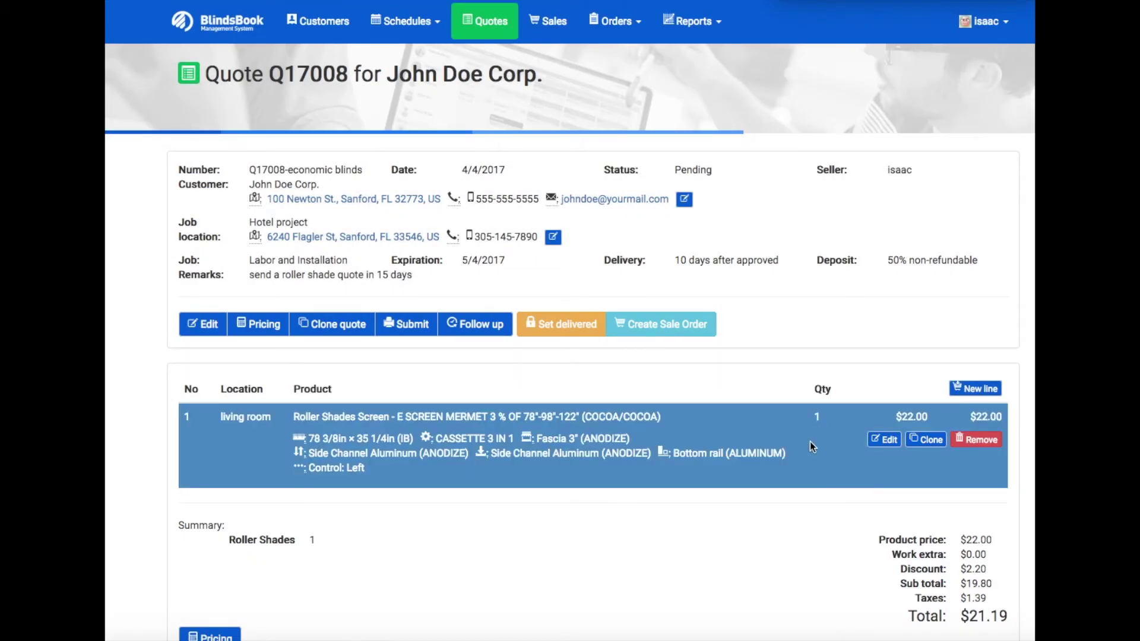
scroll(811, 447, down, 2)
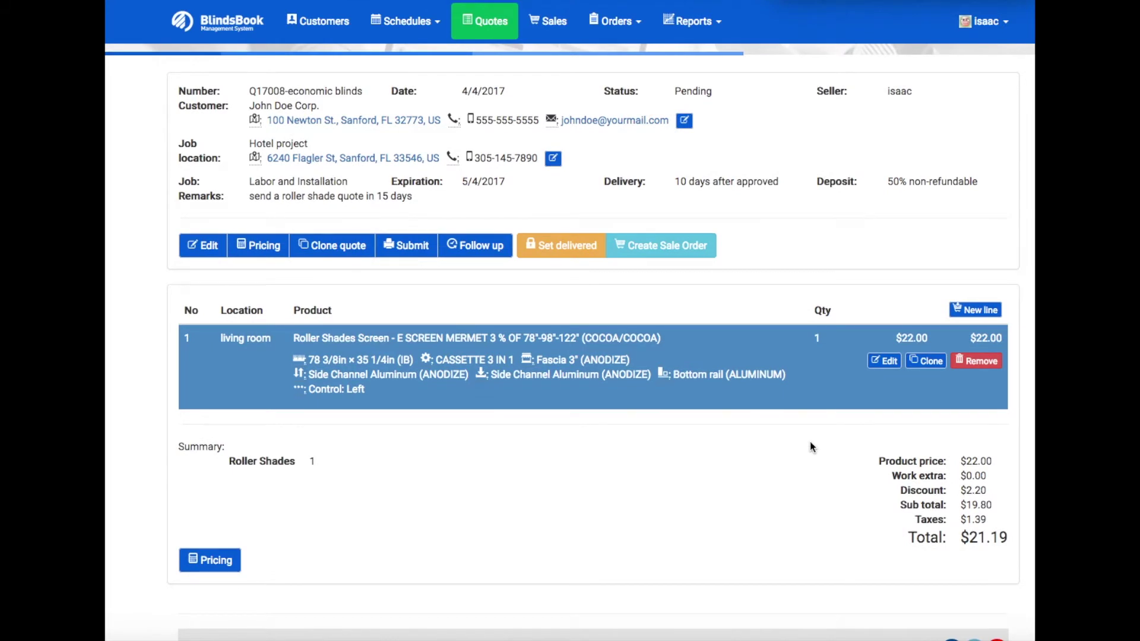
scroll(810, 447, down, 1)
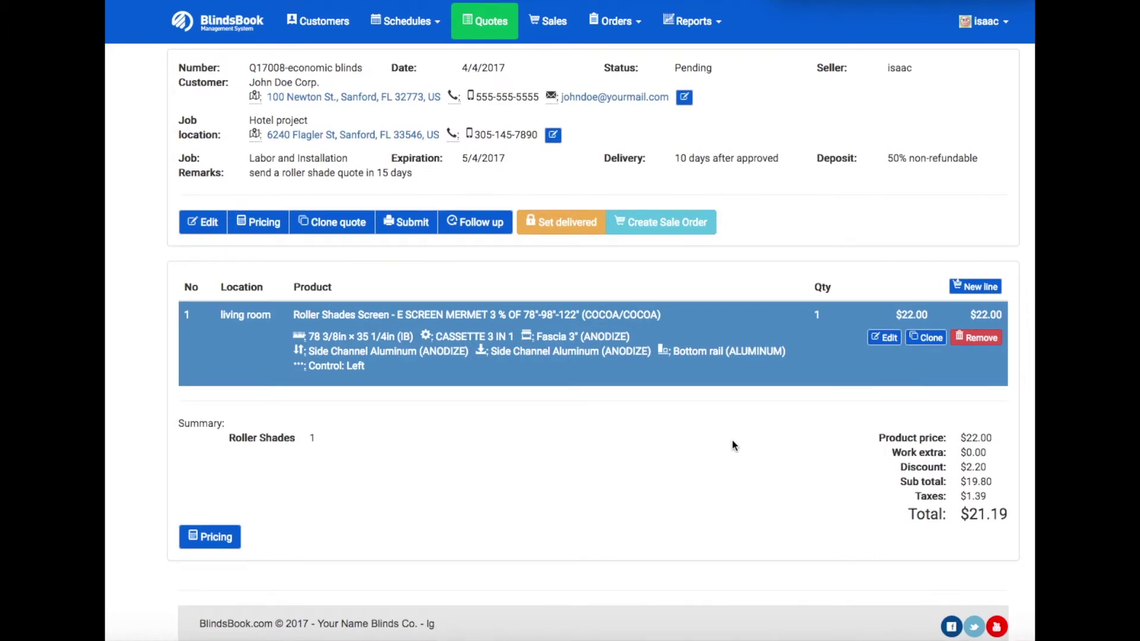
scroll(730, 445, up, 2)
scroll(728, 445, up, 3)
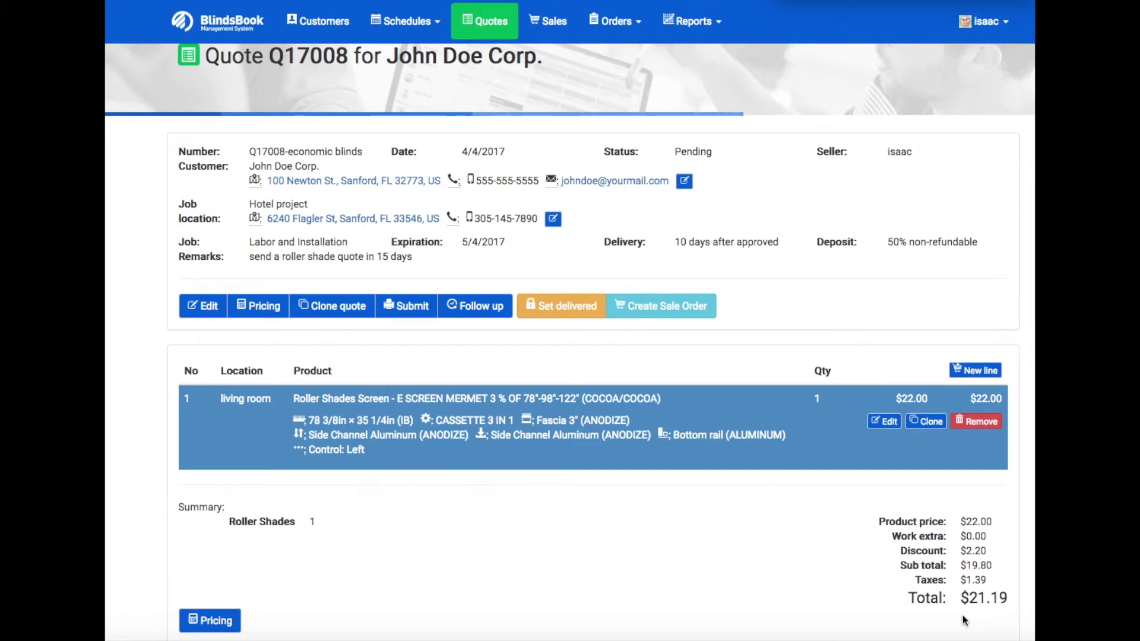
scroll(1005, 611, down, 1)
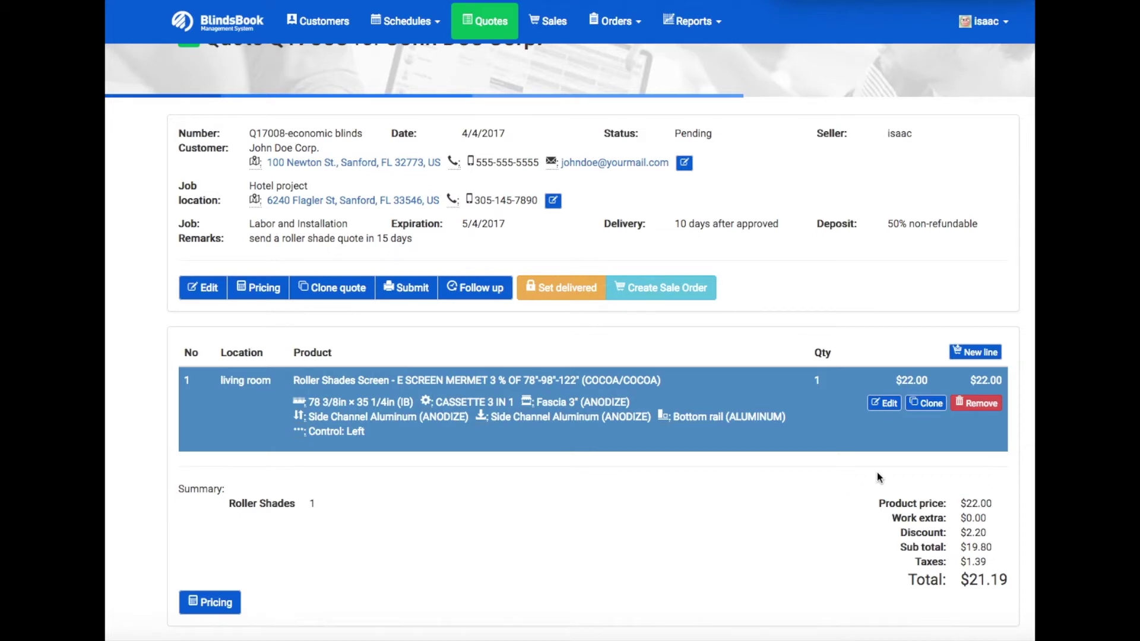
Clone the living room roller shade line with a base width of 55 and height of 40 inches, and save it
scroll(888, 460, up, 1)
click(925, 433)
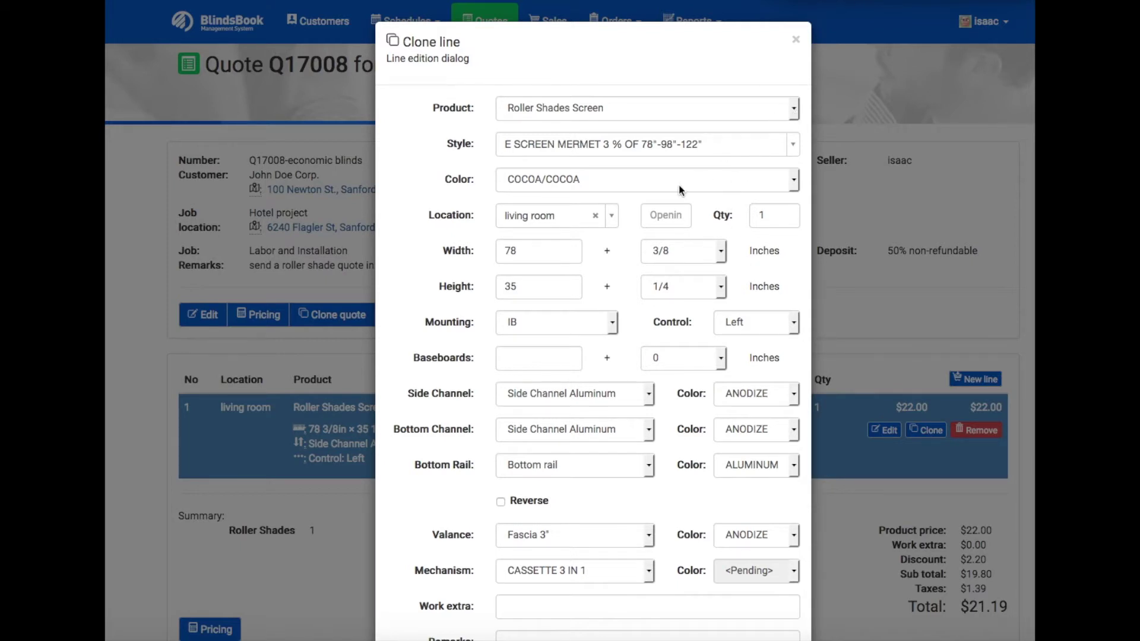
click(524, 251)
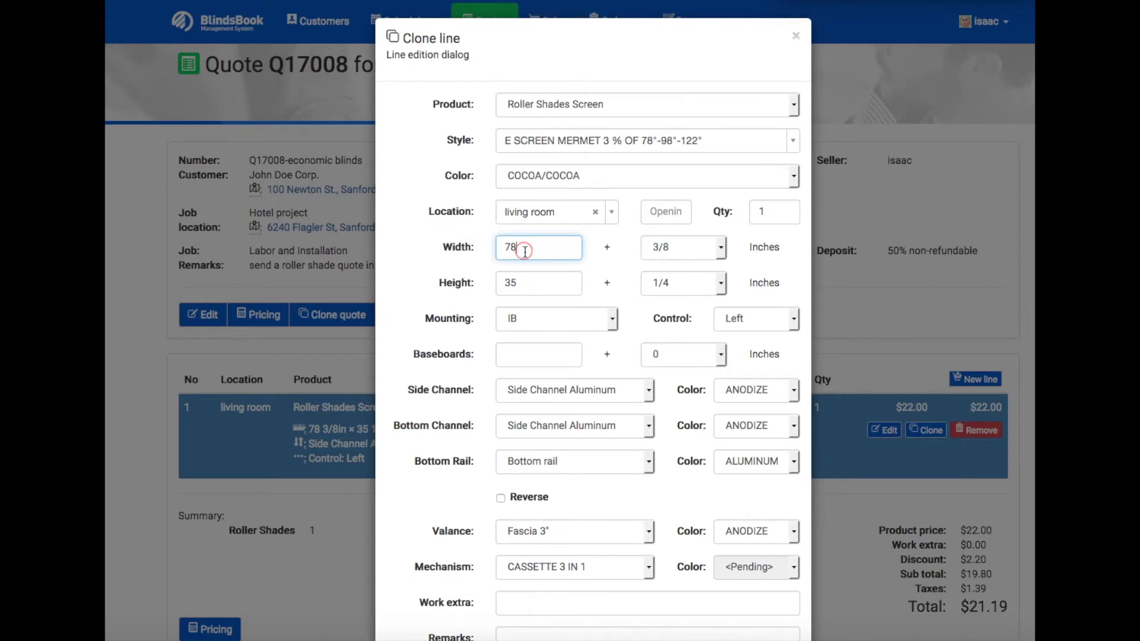
key(BackSpace)
key(BackSpace)
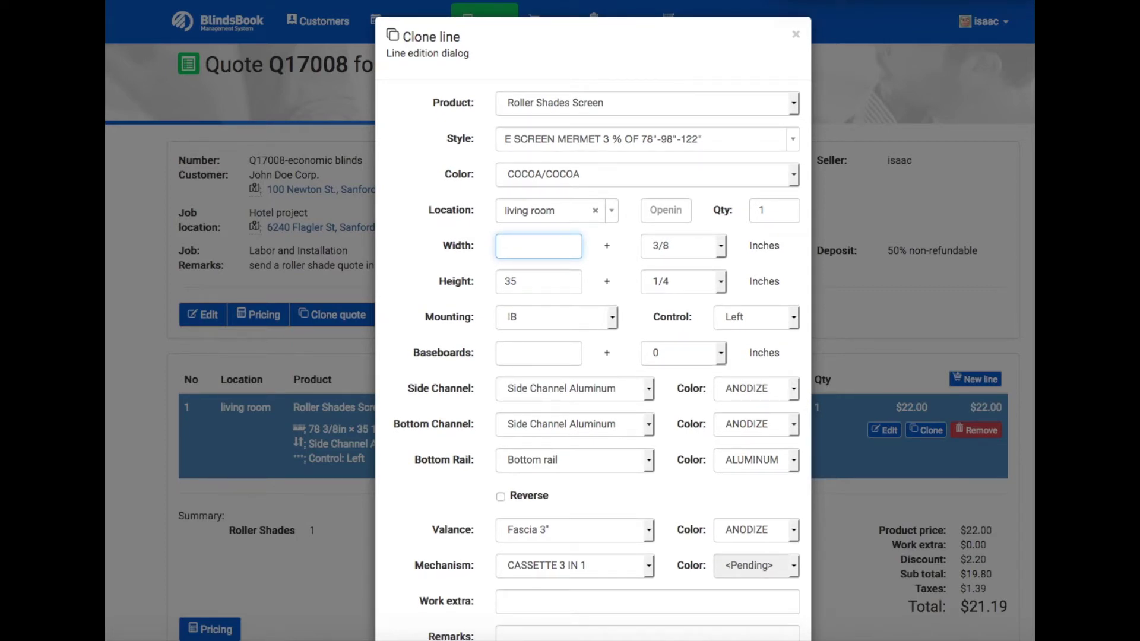
text(55)
click(519, 283)
key(BackSpace)
key(BackSpace)
text(40)
scroll(745, 486, down, 2)
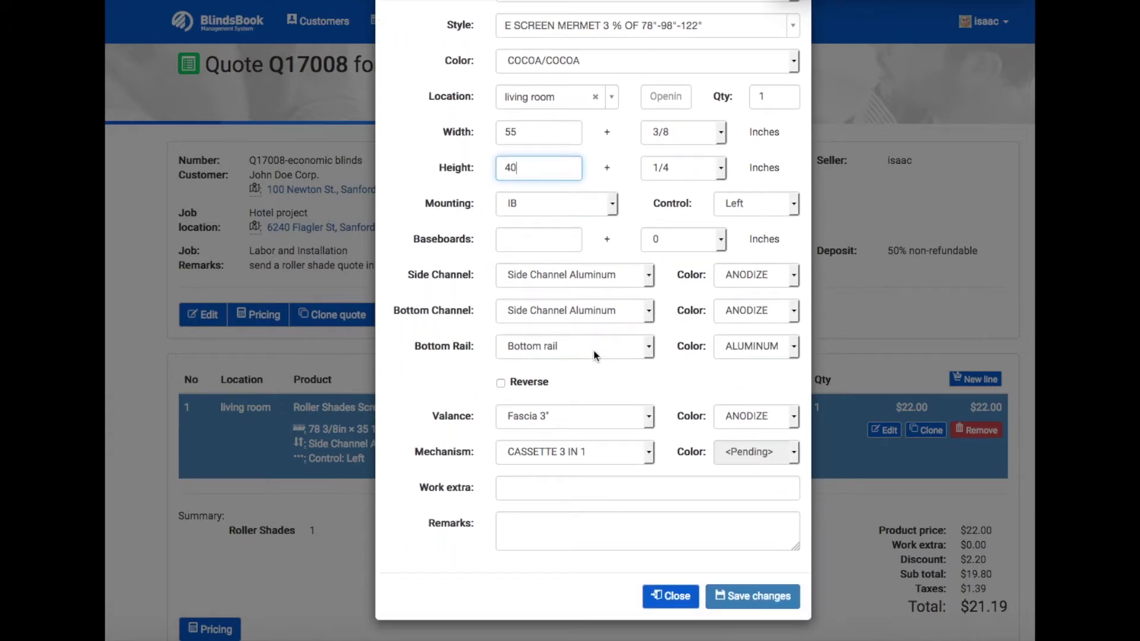
click(749, 602)
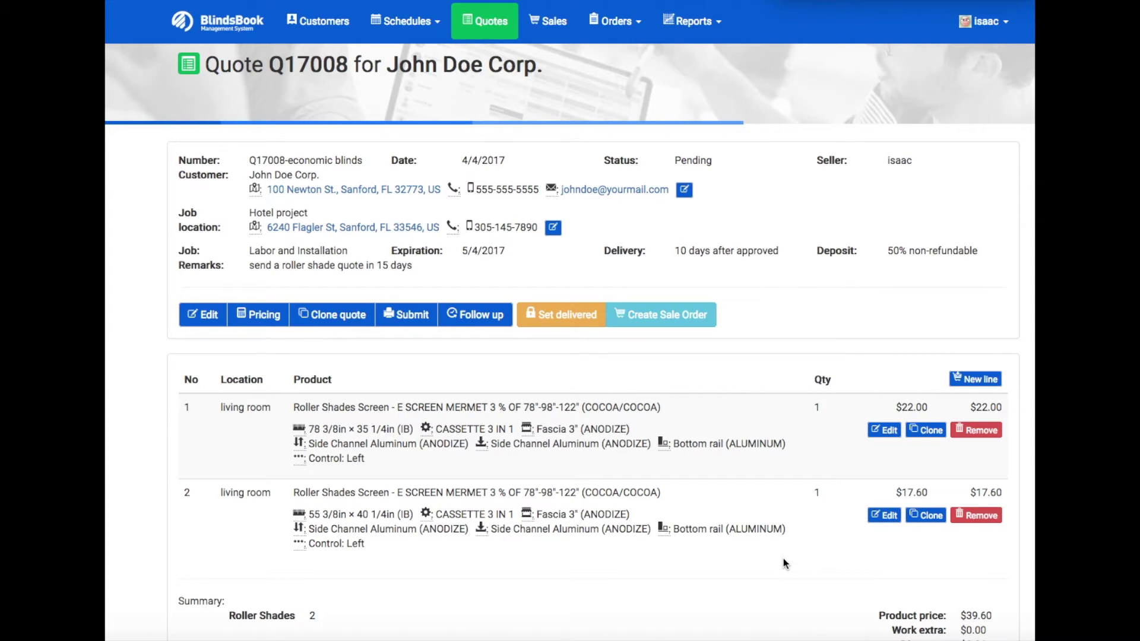
Review the quote's price summary, check the pricing definition with its discount and taxes, and save it
scroll(771, 558, down, 2)
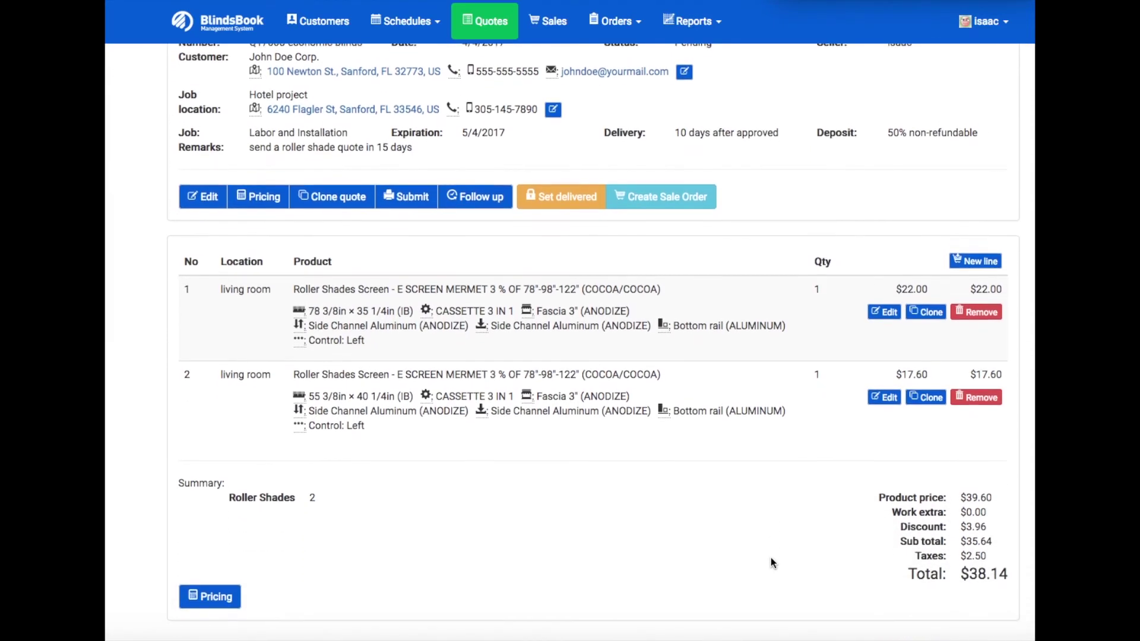
scroll(800, 341, down, 1)
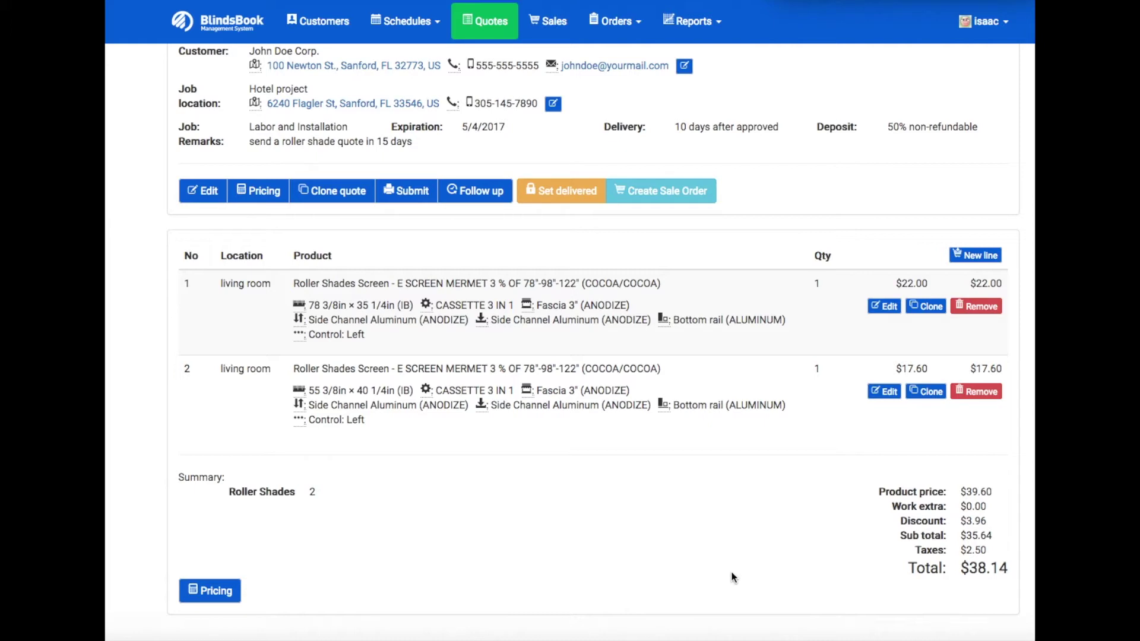
click(218, 591)
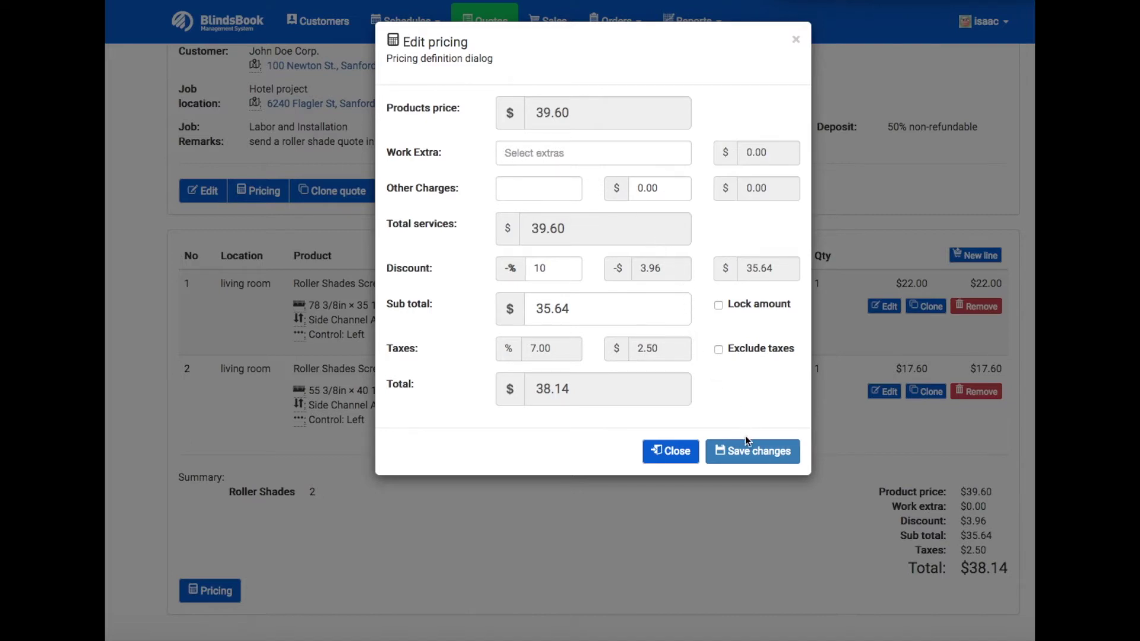
click(747, 451)
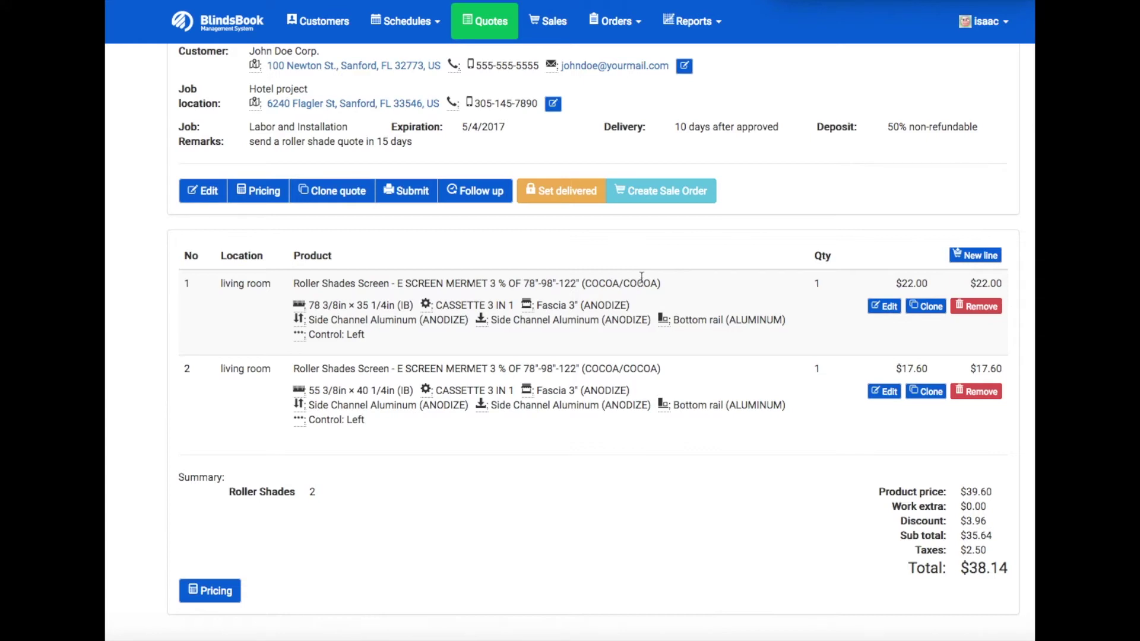
Clone the whole quote with the reference Modern Blinds and save the copy
click(322, 200)
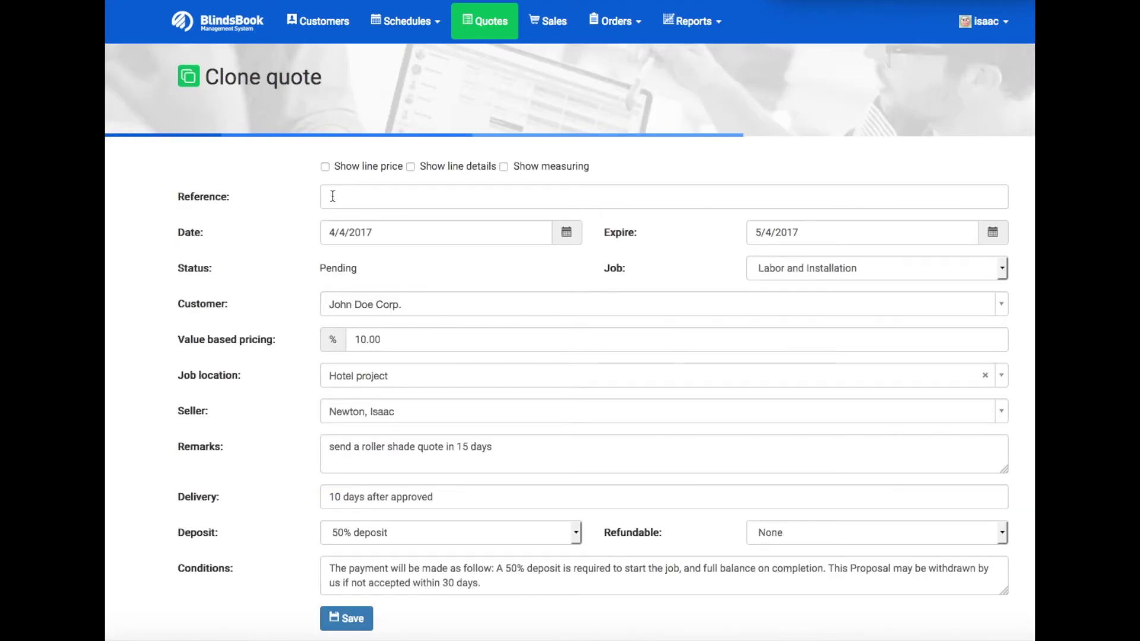
click(337, 195)
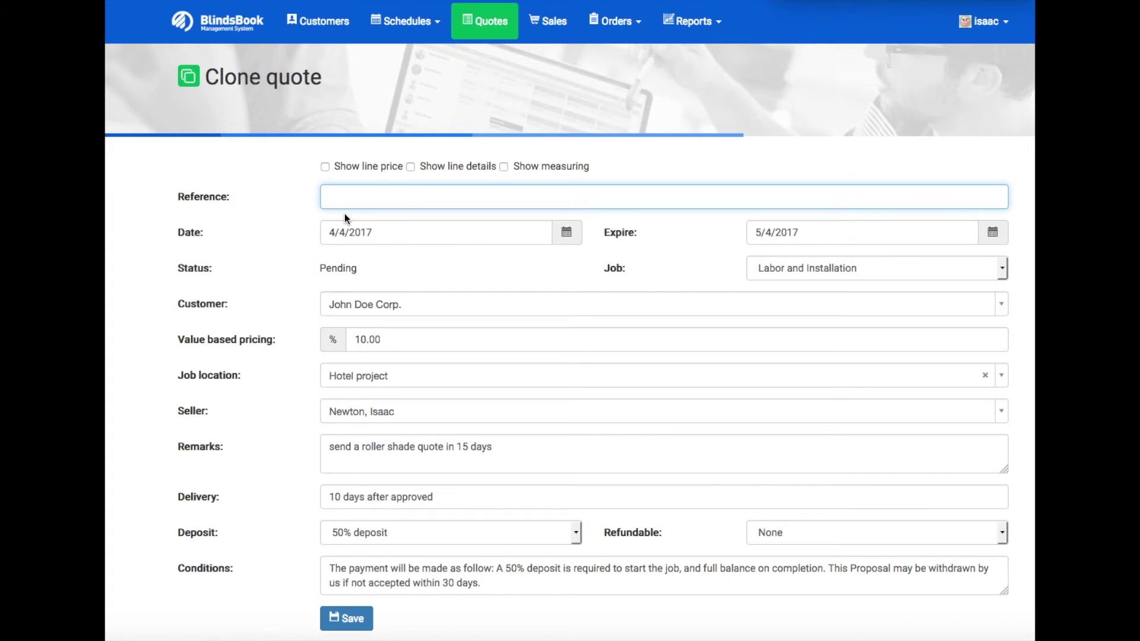
text(moder)
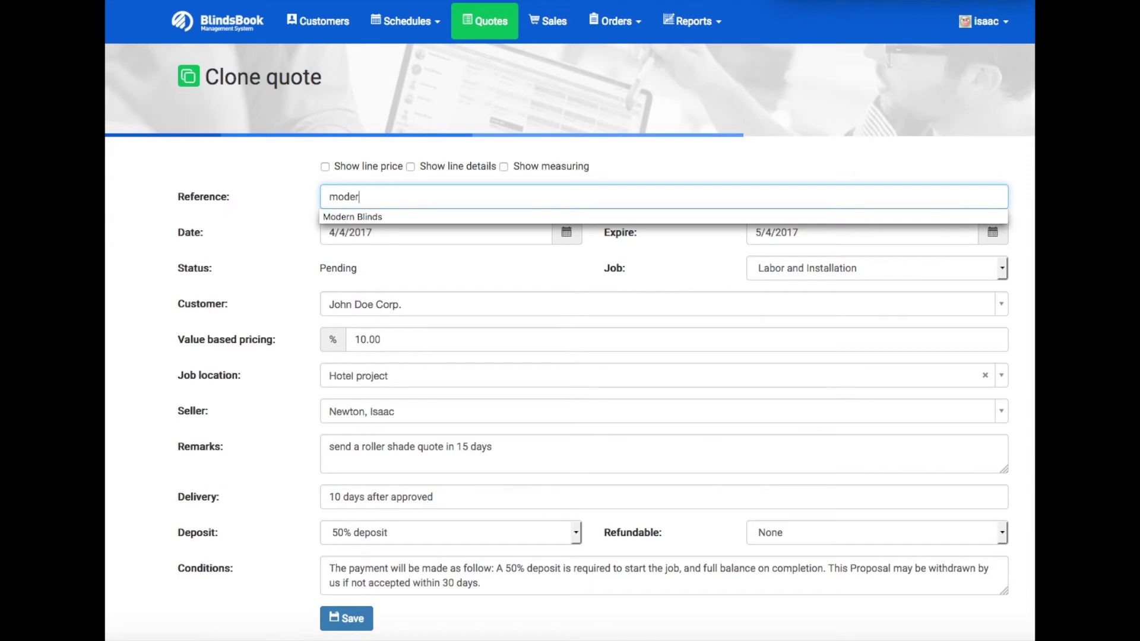
text(n blinds)
click(346, 217)
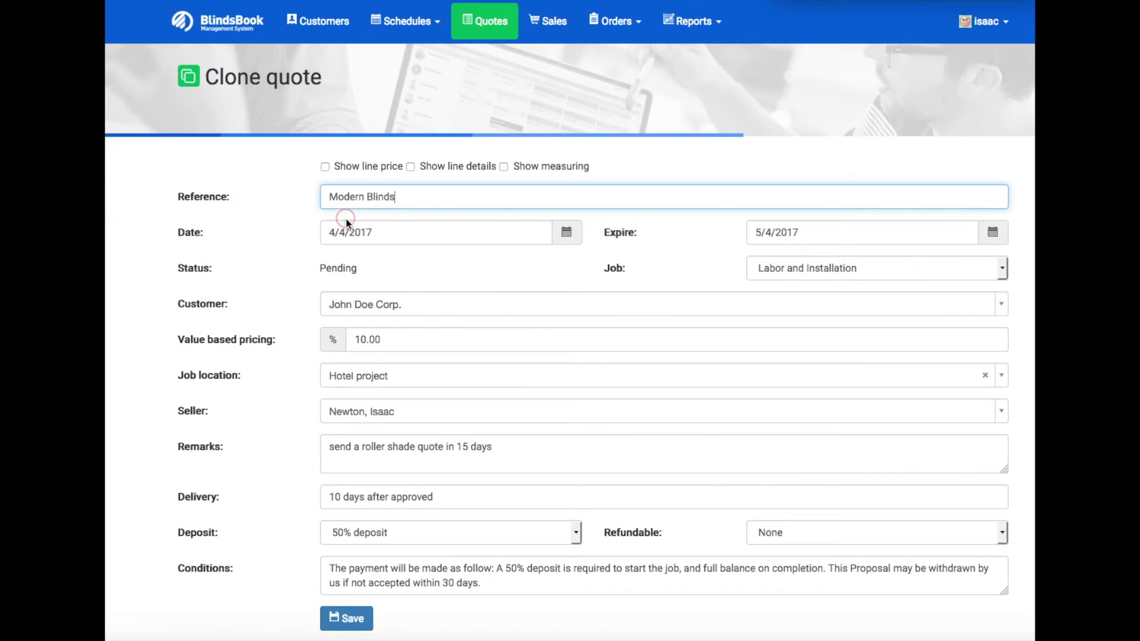
click(353, 622)
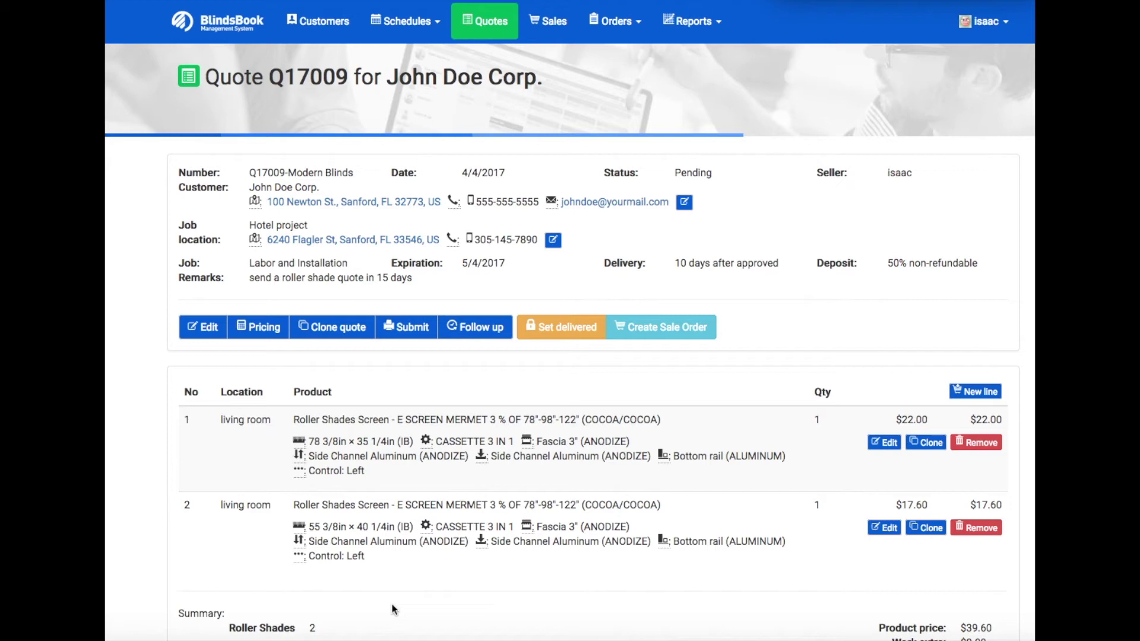
Change line 1 of the cloned quote to style E SREEN MERMET 5 % OF 78"-98"-122" in CHARCOAL/CHARCOAL and save it
scroll(392, 609, down, 2)
scroll(392, 608, up, 2)
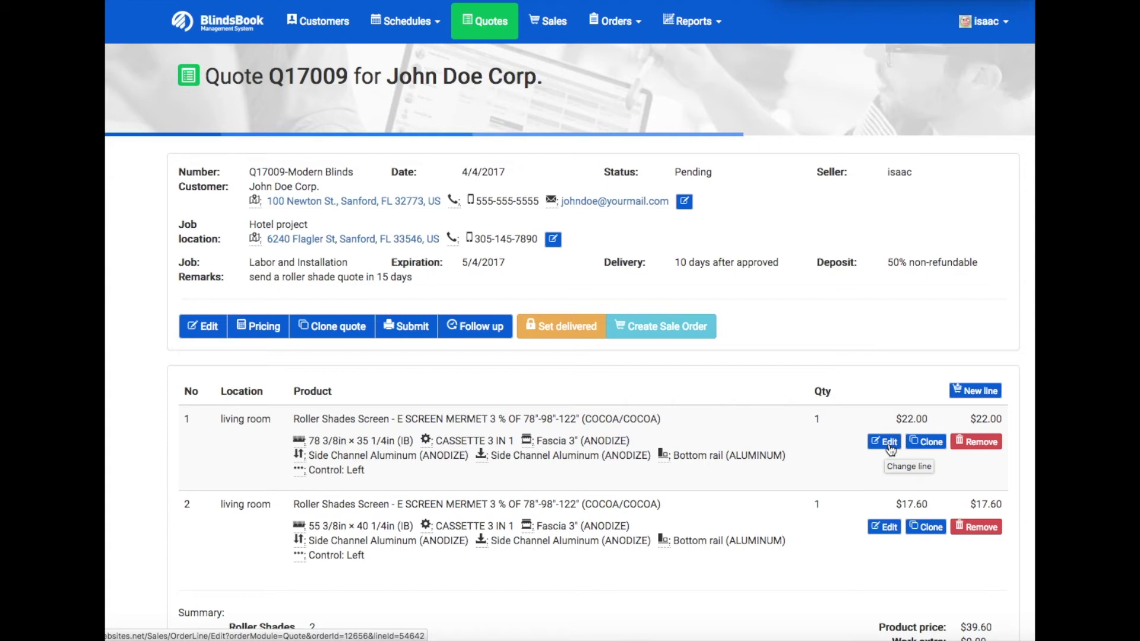
click(888, 443)
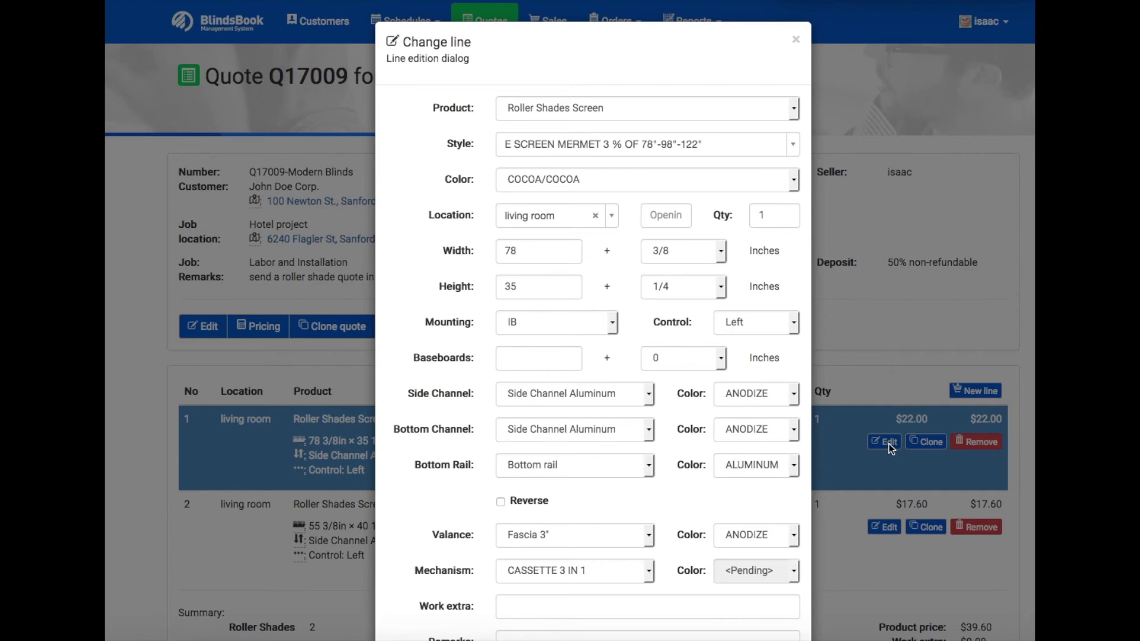
click(793, 144)
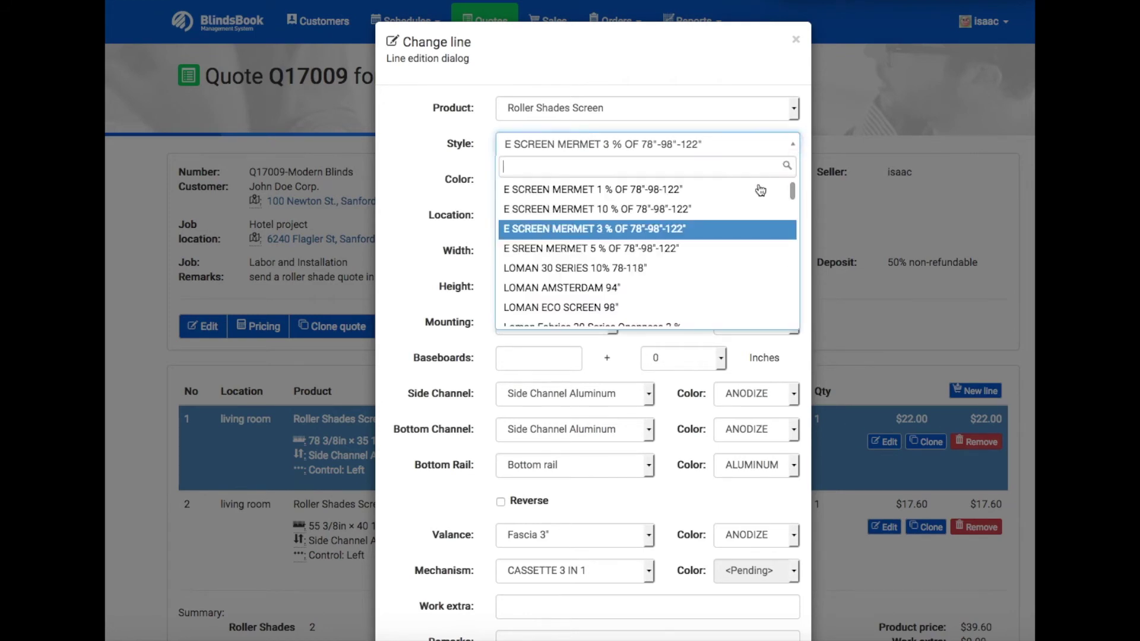
click(715, 249)
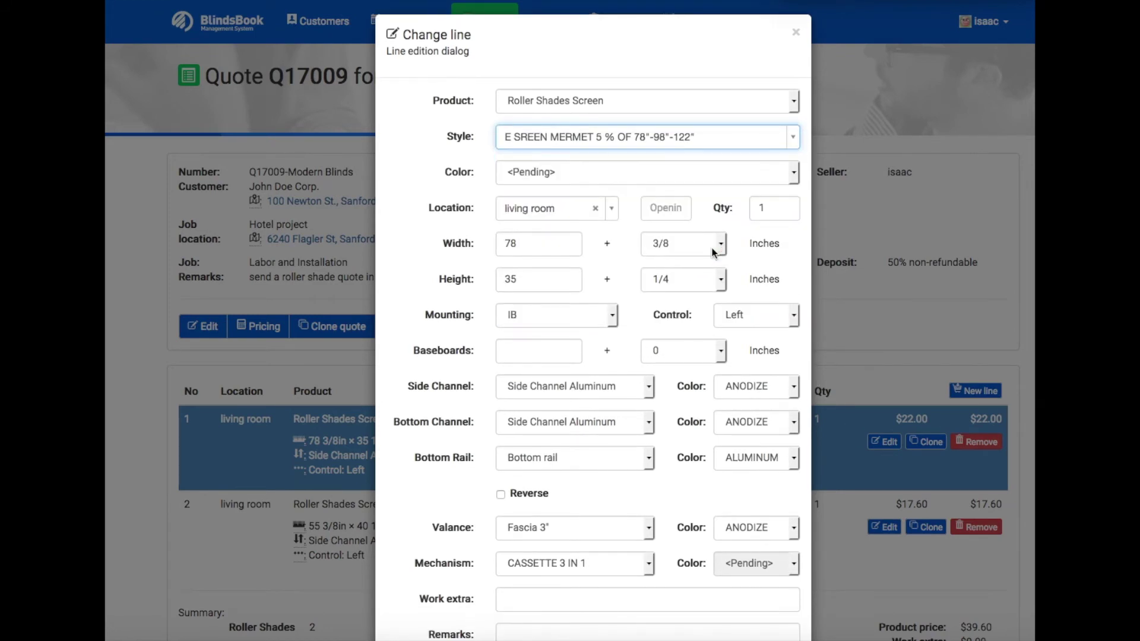
click(783, 175)
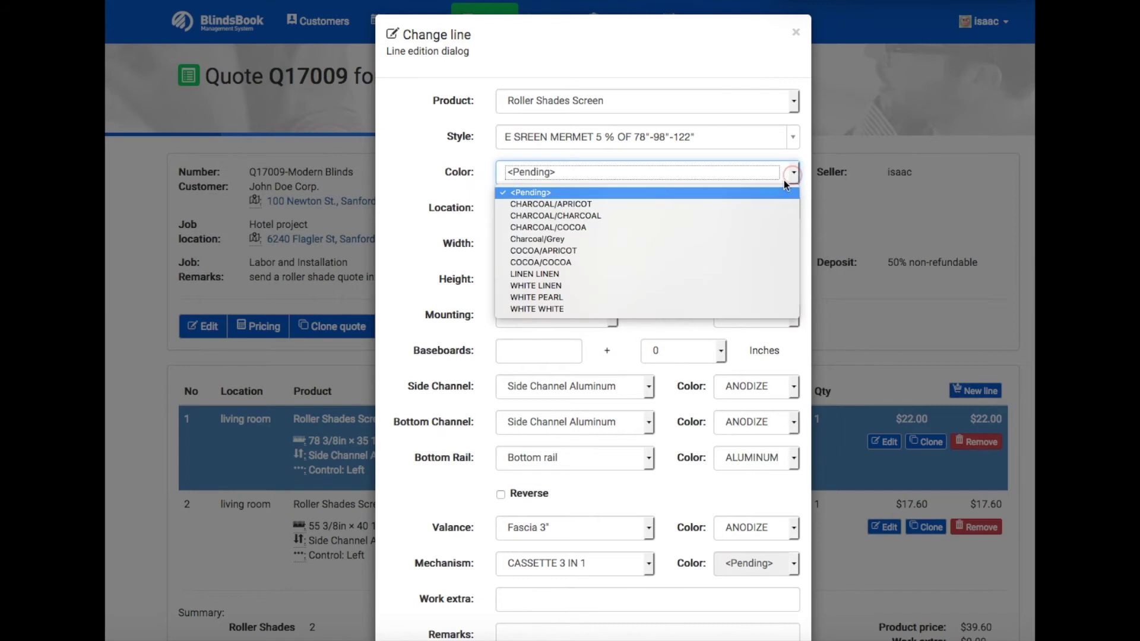
click(746, 217)
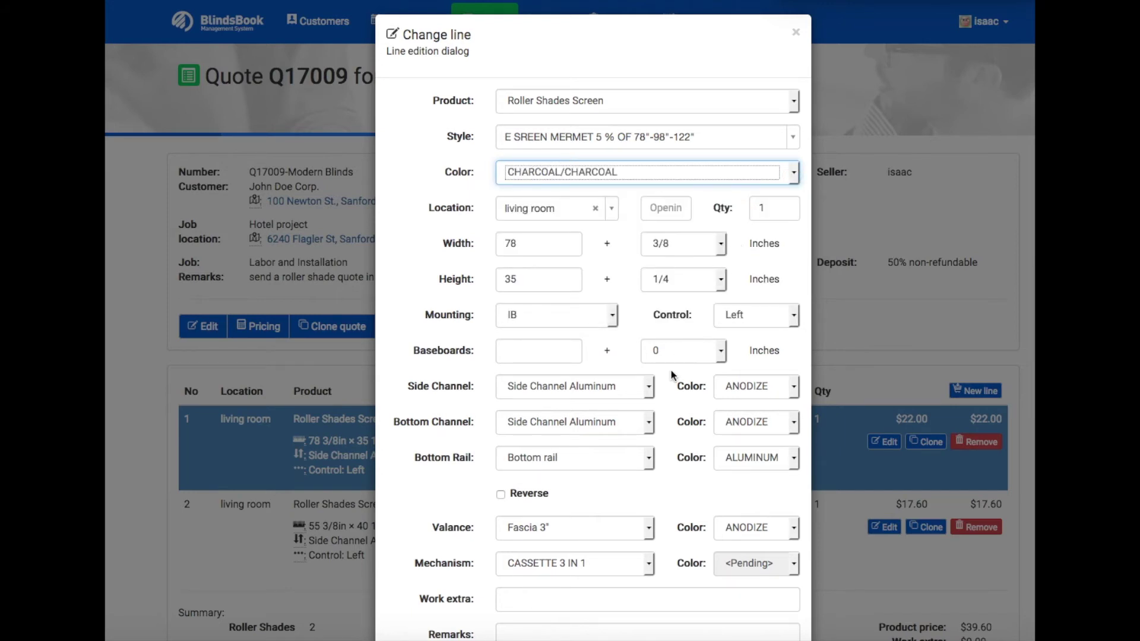
scroll(670, 369, down, 2)
click(755, 589)
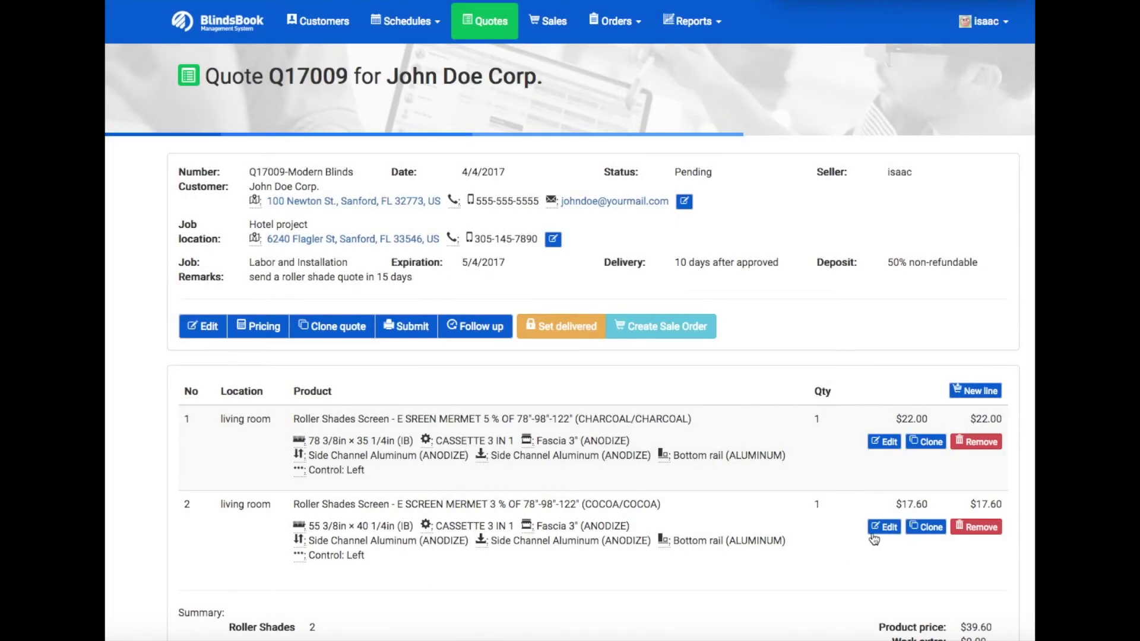
Change line 2 of the cloned quote to style E SREEN MERMET 5 % OF 78"-98"-122" in CHARCOAL/COCOA and save it
click(886, 526)
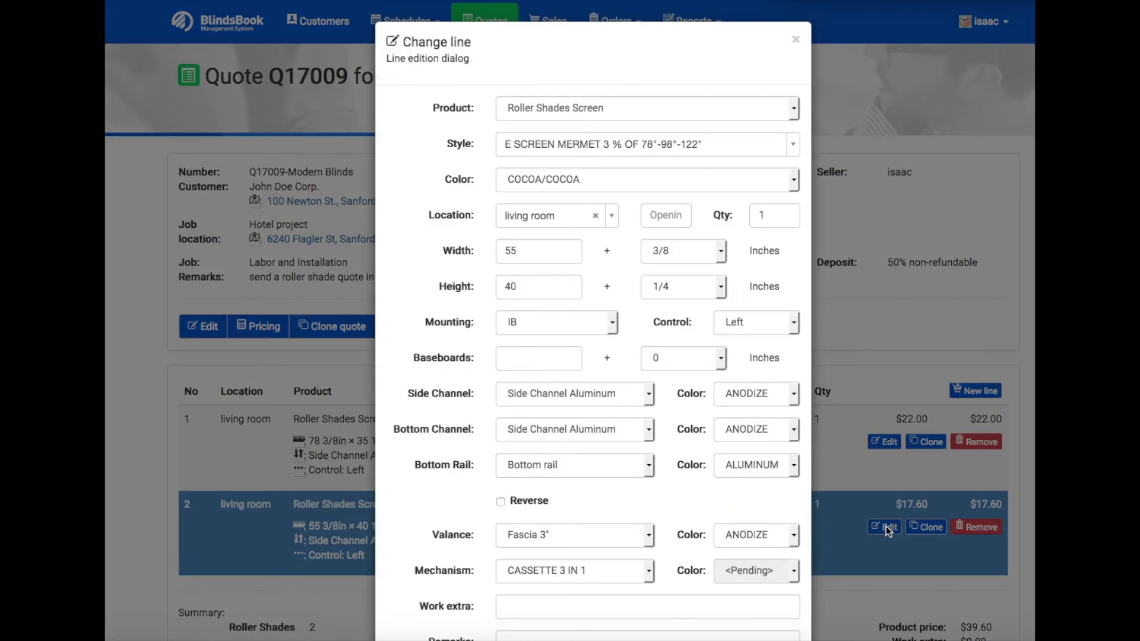
click(791, 148)
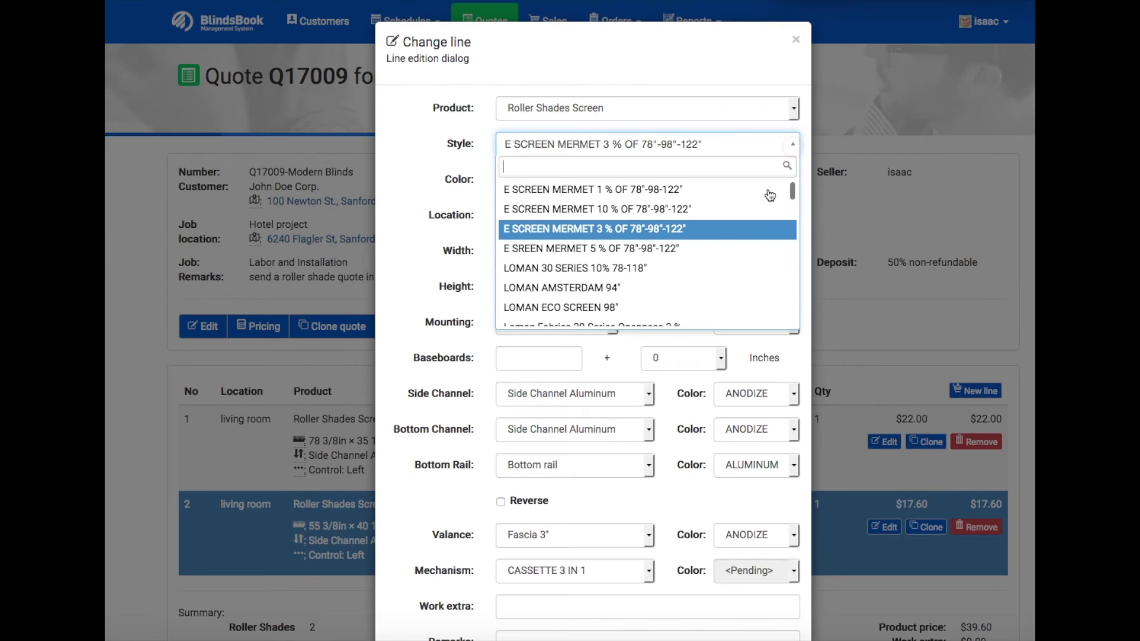
click(725, 248)
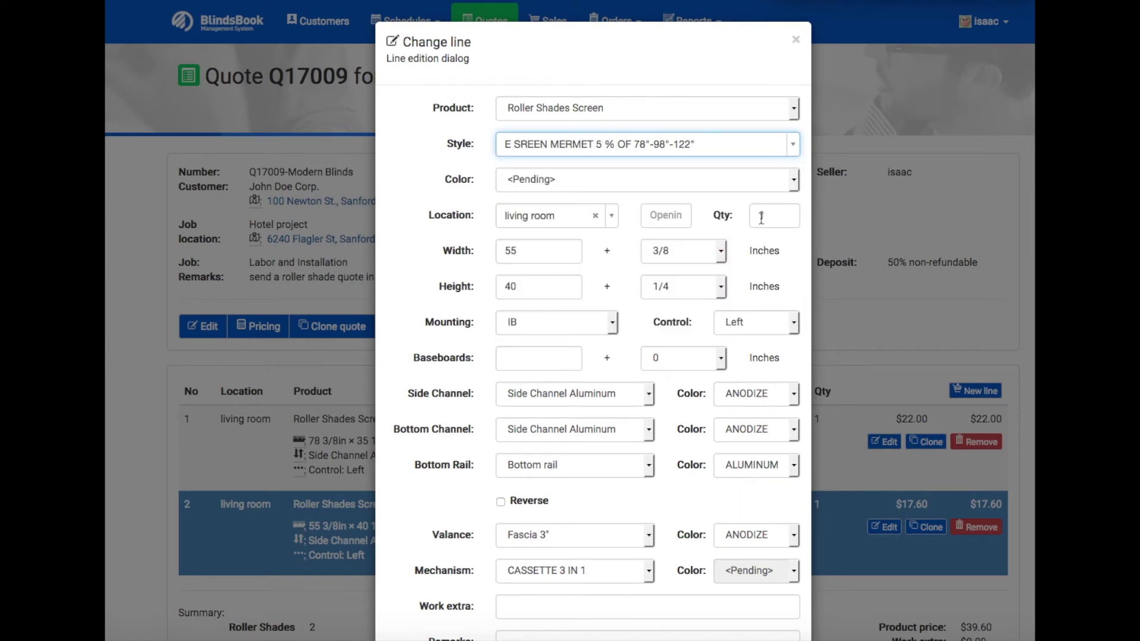
click(790, 187)
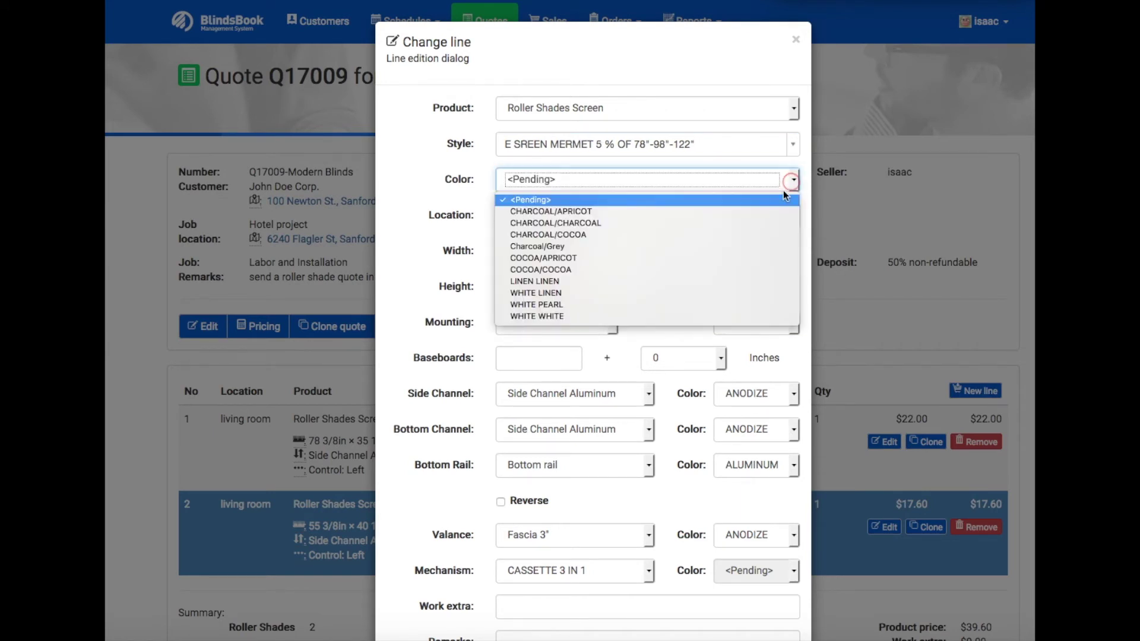
click(748, 233)
scroll(666, 580, down, 2)
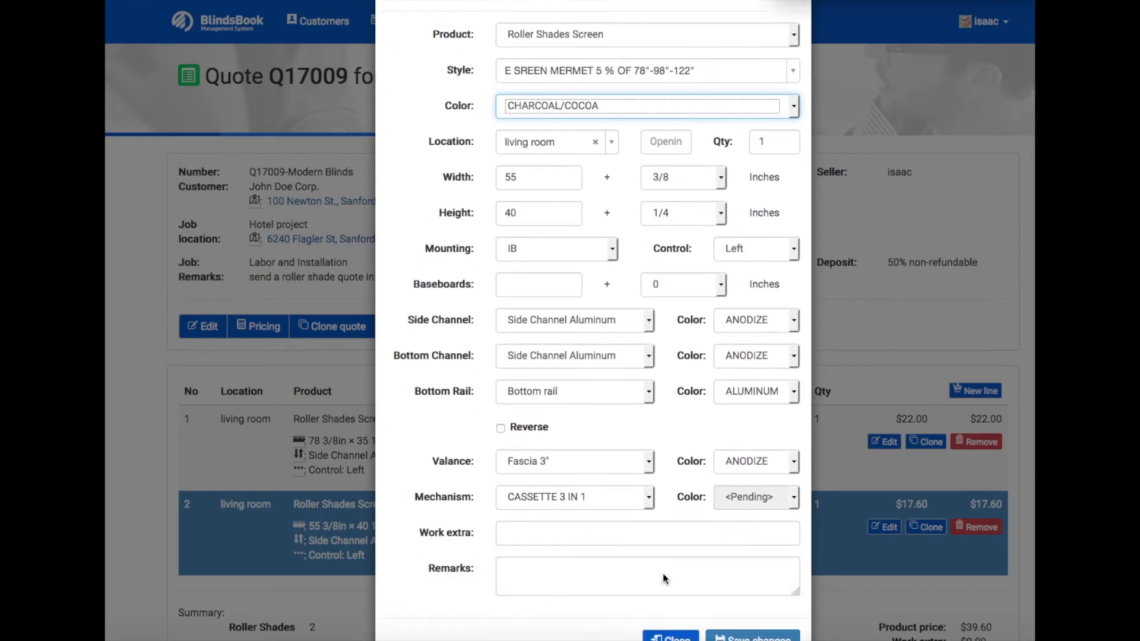
click(732, 614)
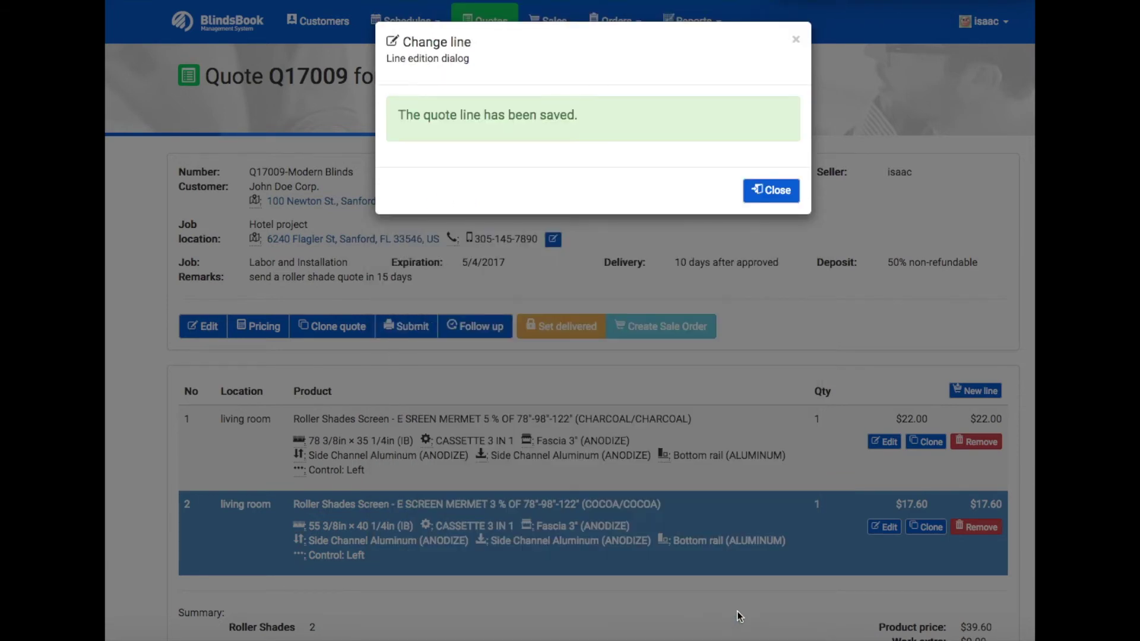
Submit the Modern Blinds quote to preview its approval document, review the lines, prices and conditions, and close the preview
scroll(785, 485, down, 2)
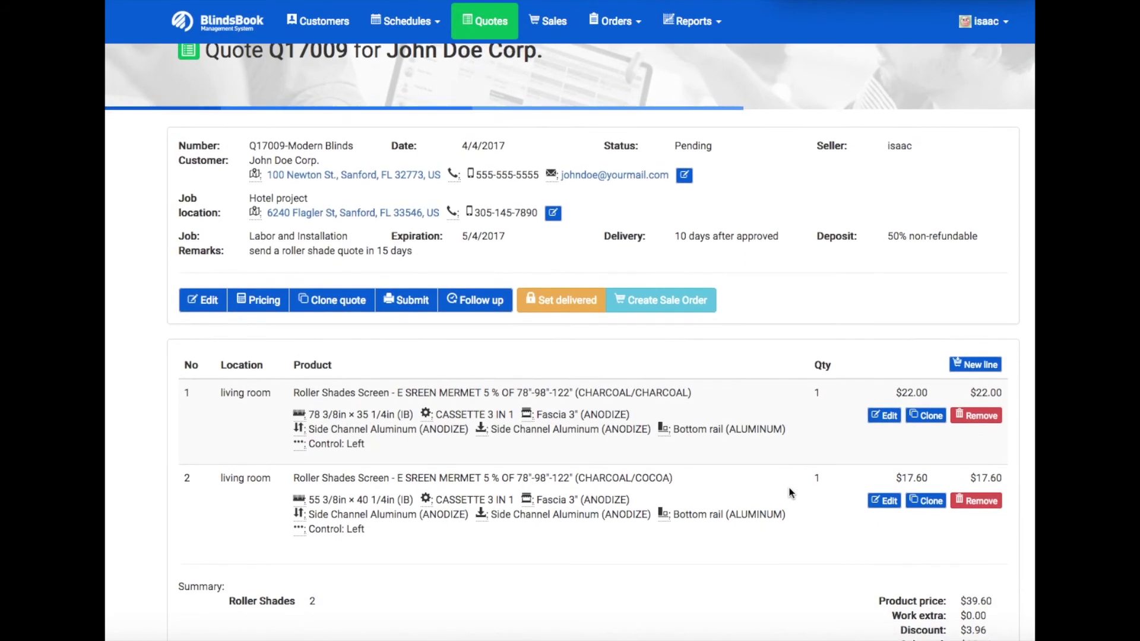
scroll(782, 490, up, 1)
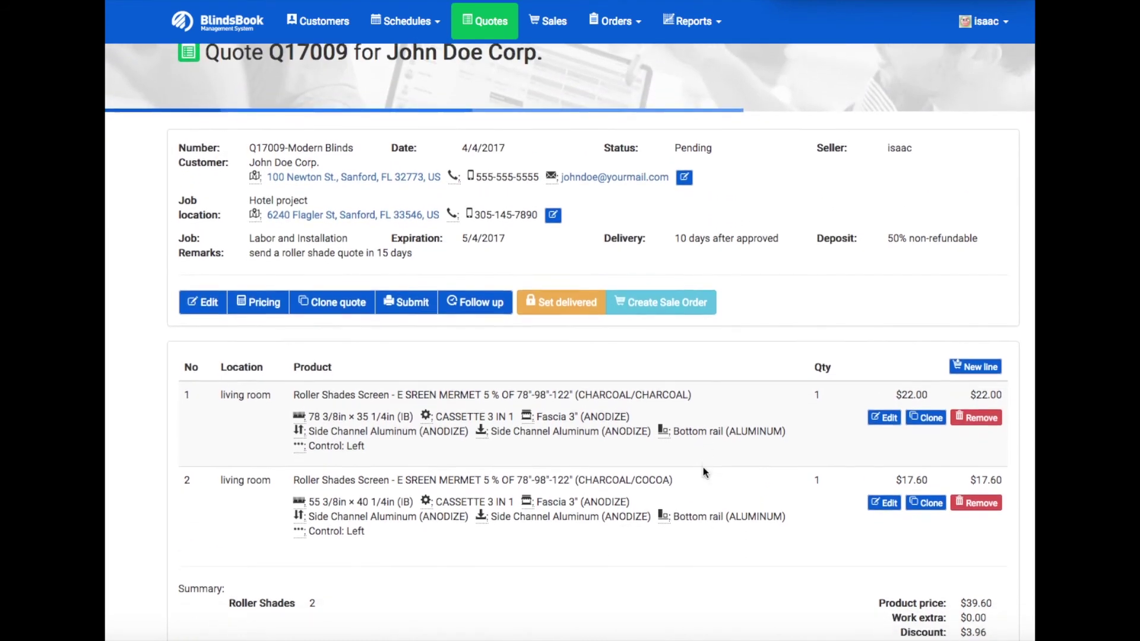
scroll(704, 470, up, 1)
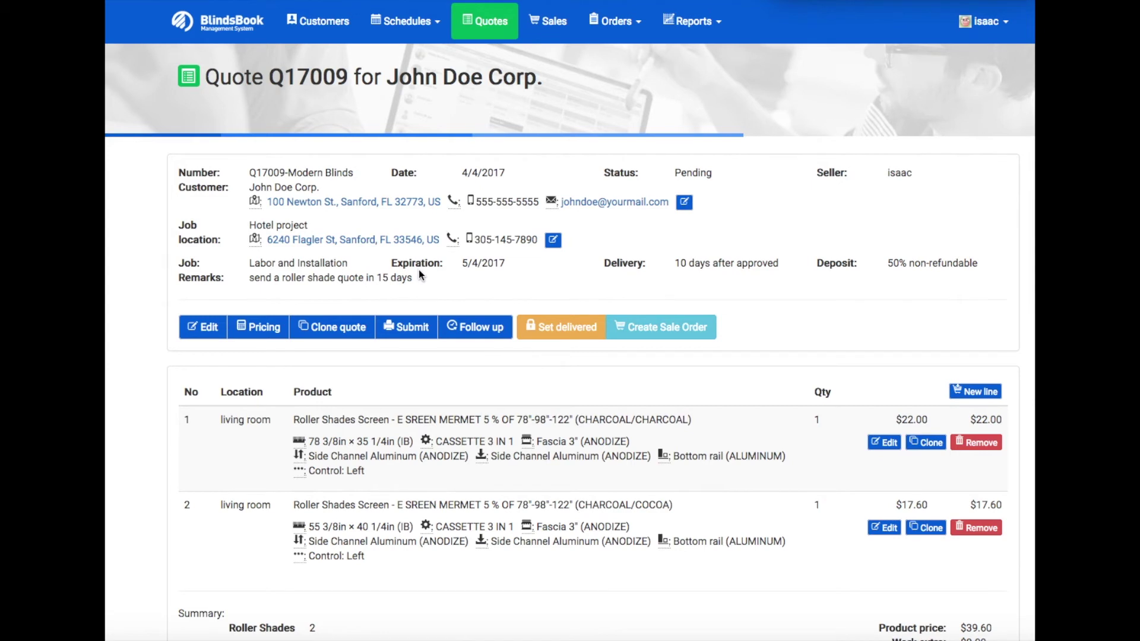
click(418, 334)
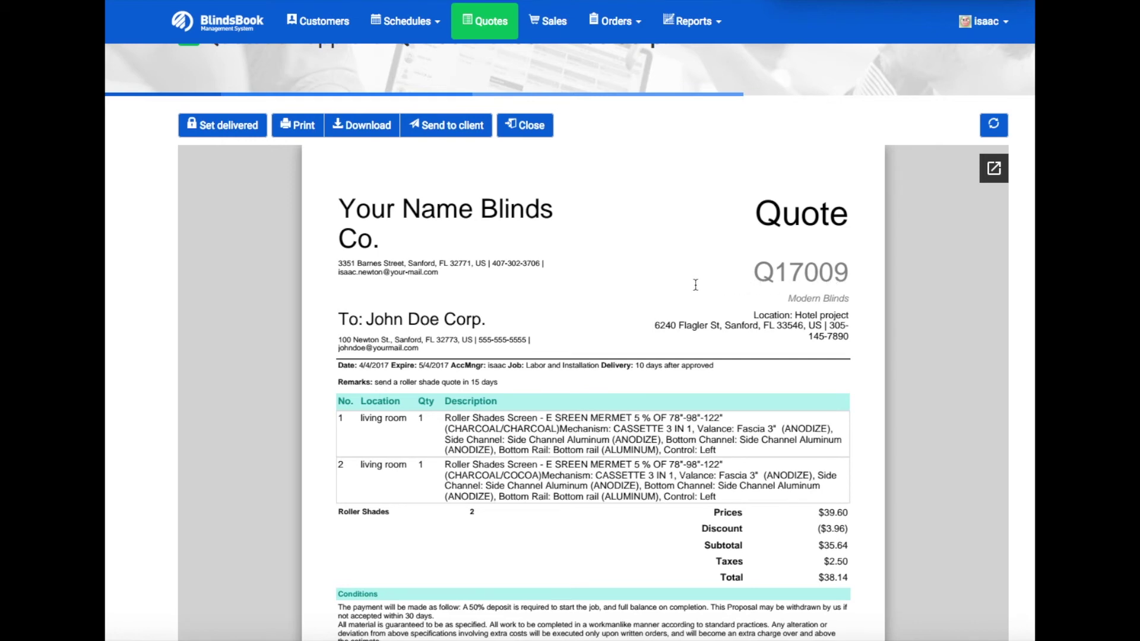
scroll(558, 269, down, 1)
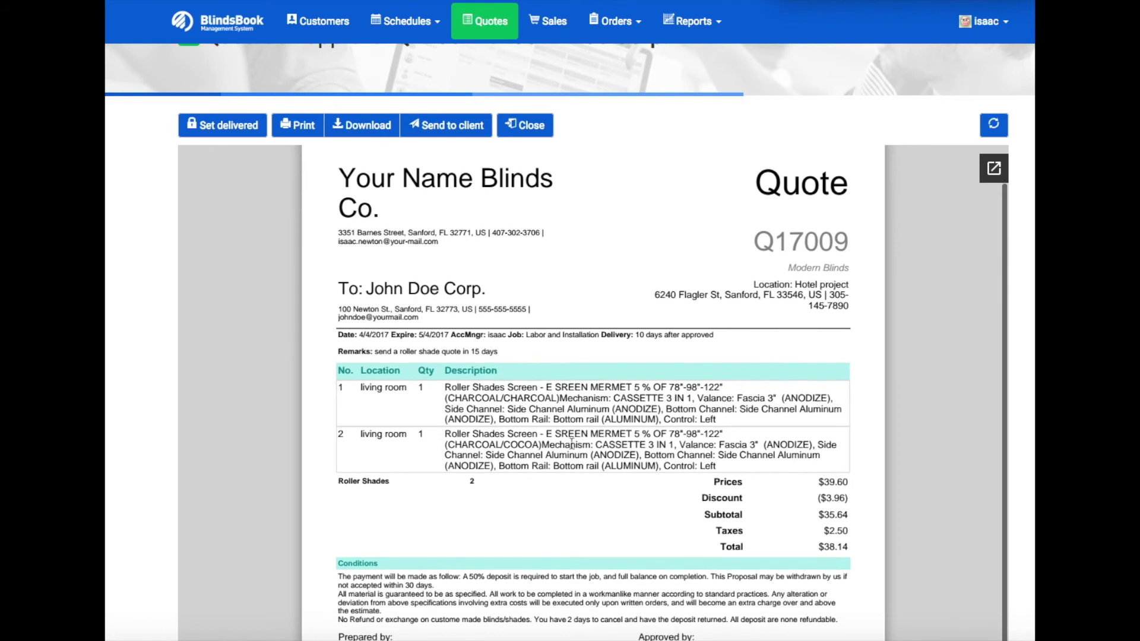
scroll(816, 548, down, 2)
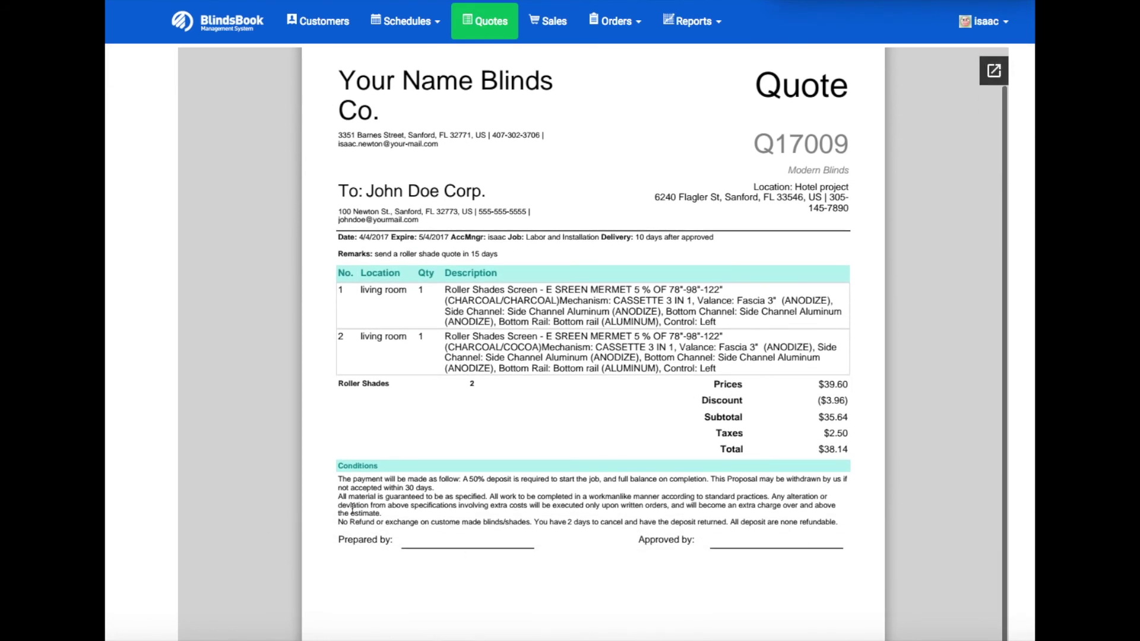
scroll(308, 382, up, 1)
scroll(308, 382, up, 3)
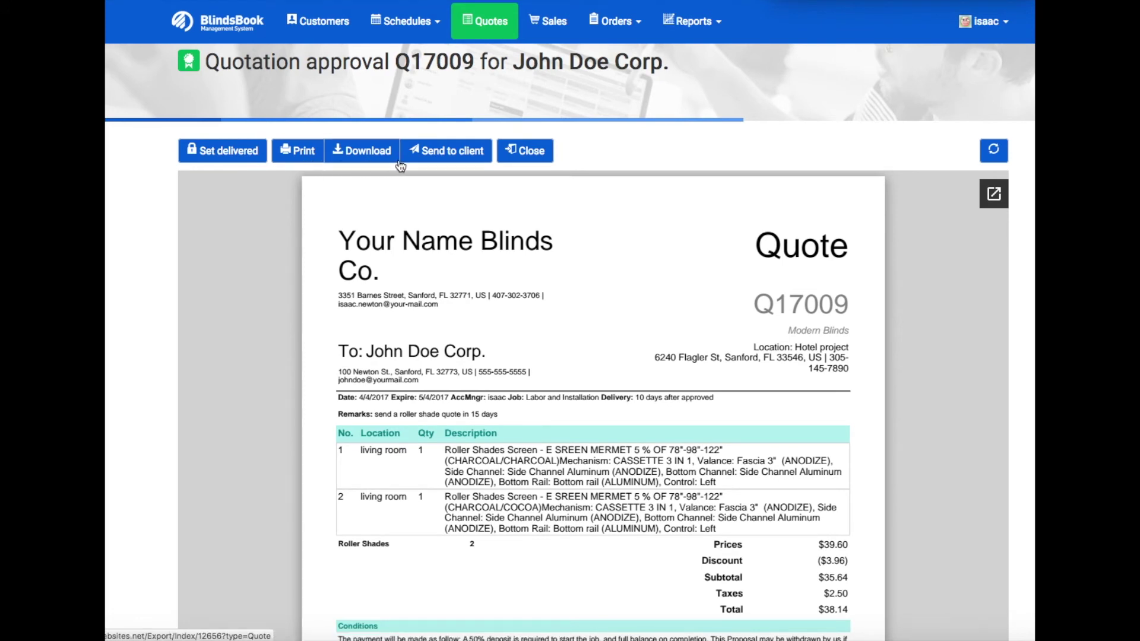
click(531, 152)
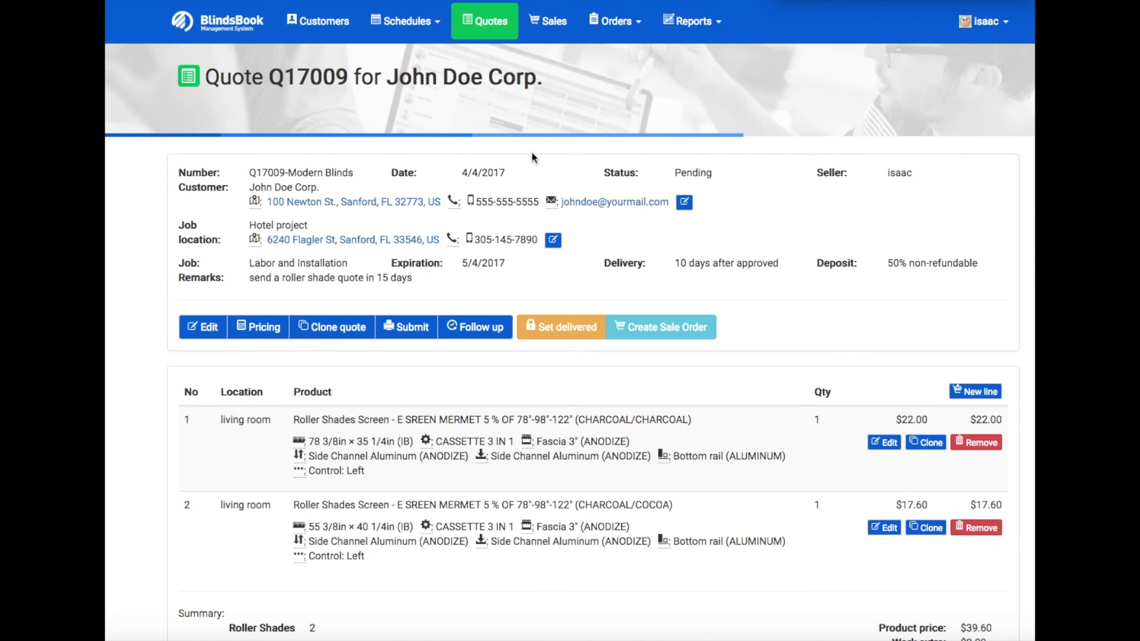
Add the follow-up note "call customer in 15 days" to the Modern Blinds quote and close the follow-up dialog
scroll(532, 152, down, 2)
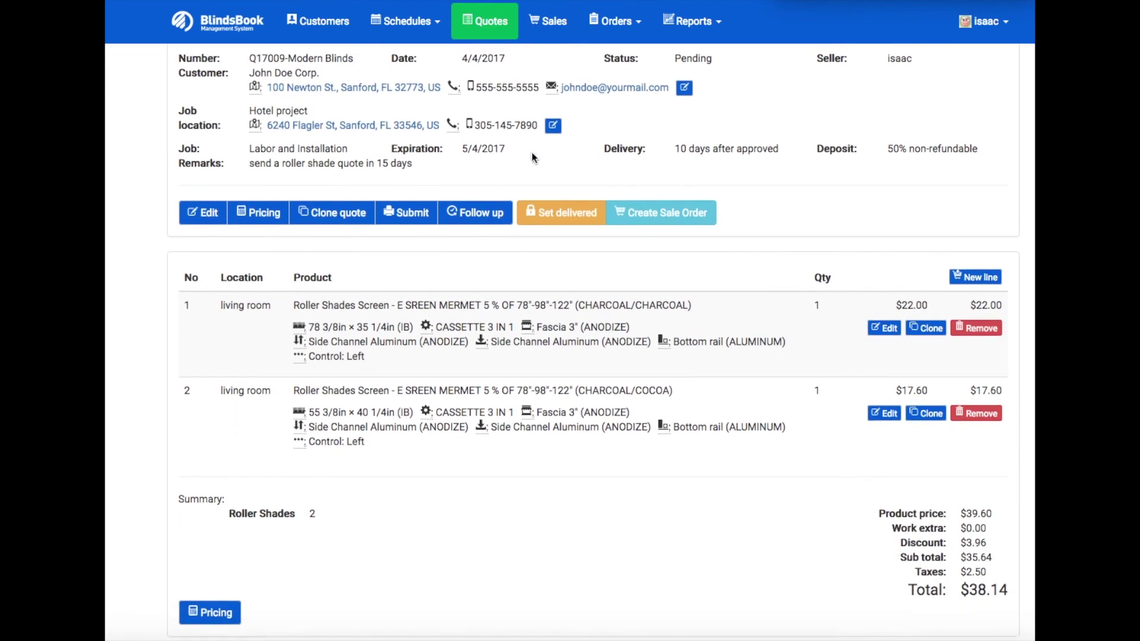
click(479, 193)
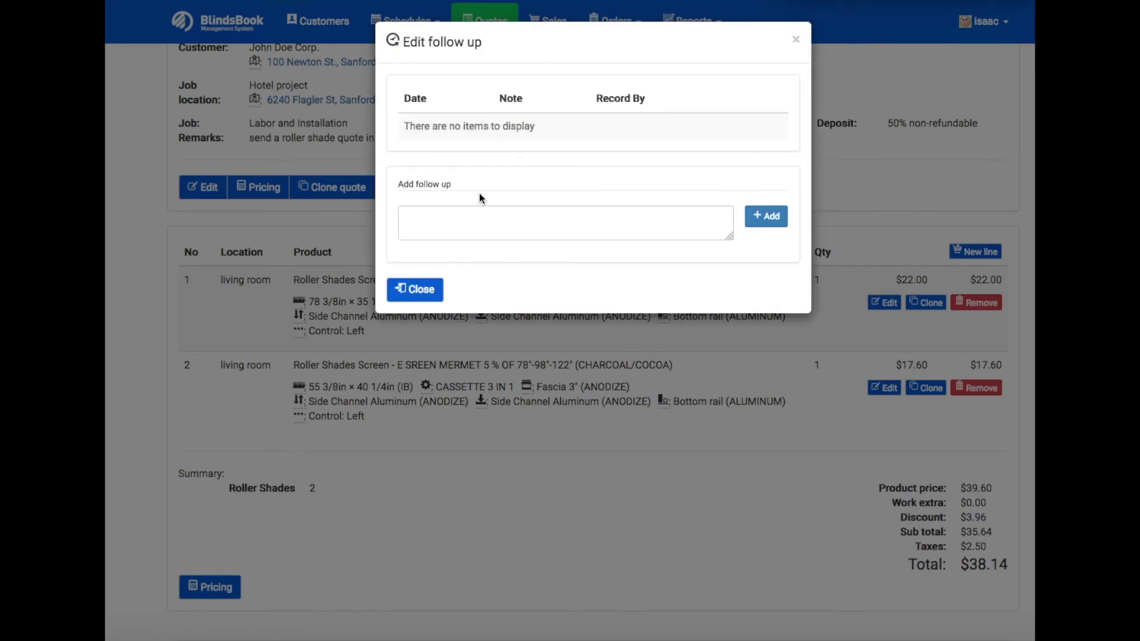
click(414, 212)
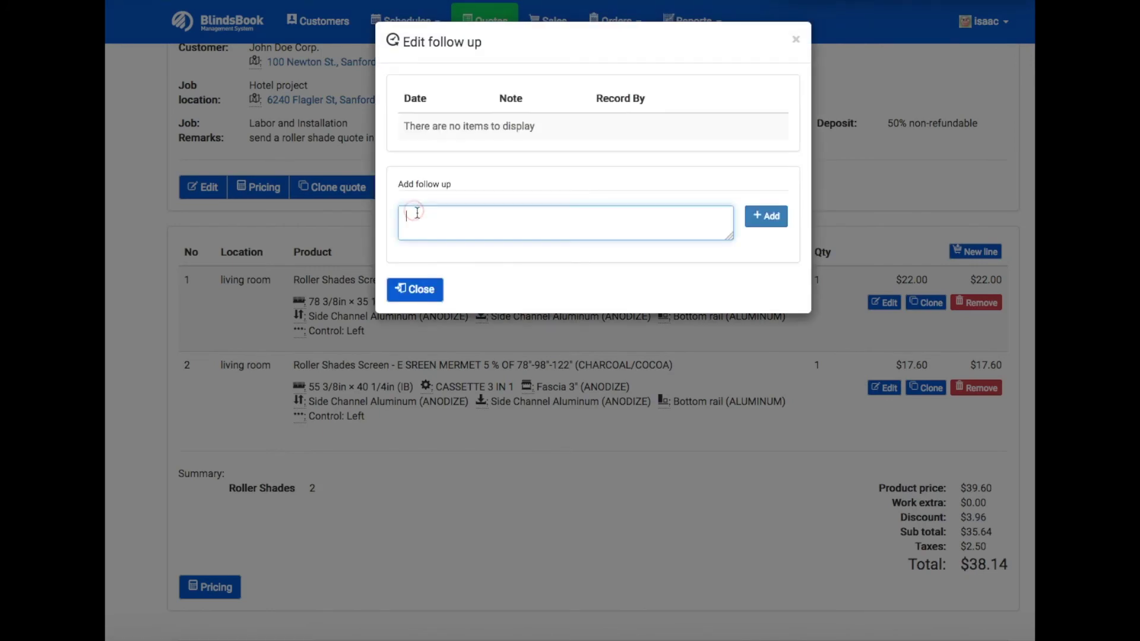
text(call)
text(omer in 15 days)
click(772, 223)
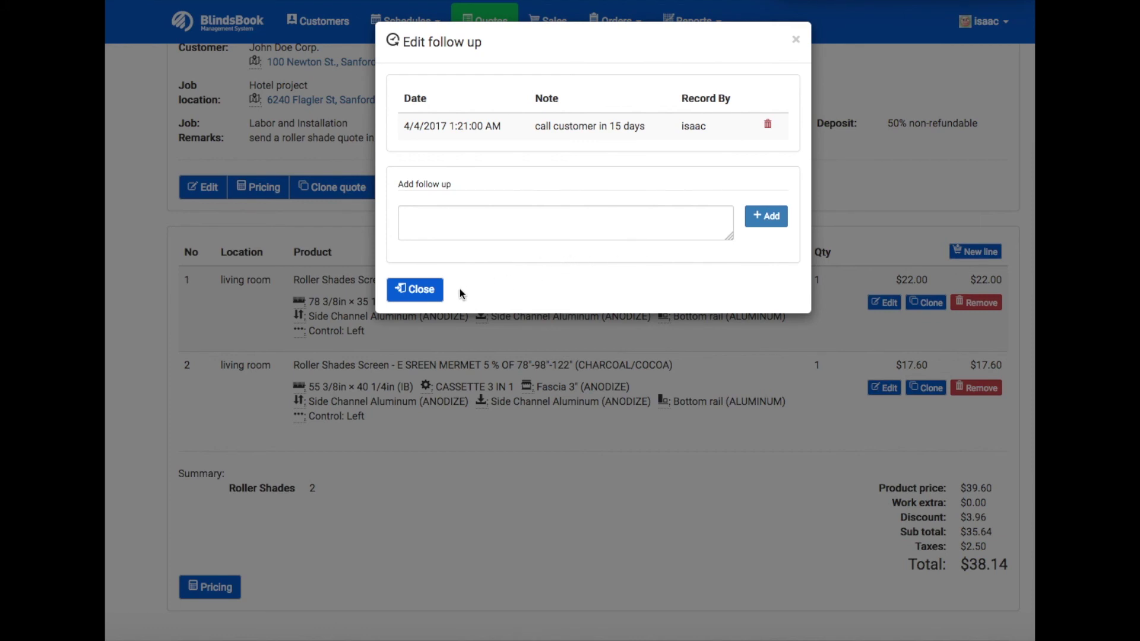
click(414, 291)
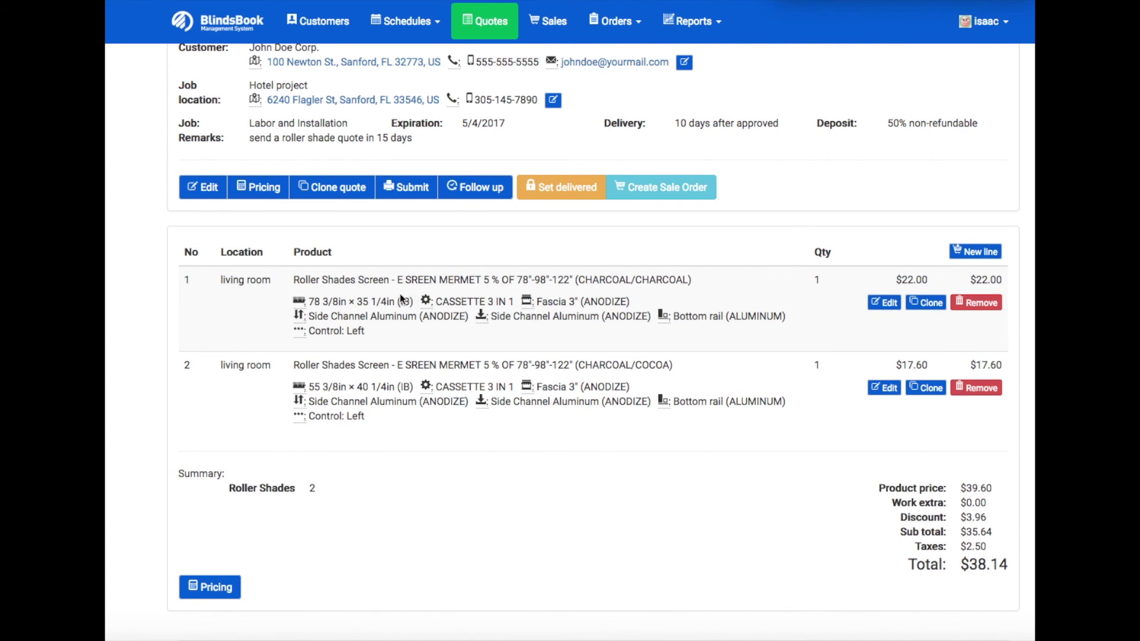
Set the Modern Blinds quote as delivered and confirm the change
click(545, 194)
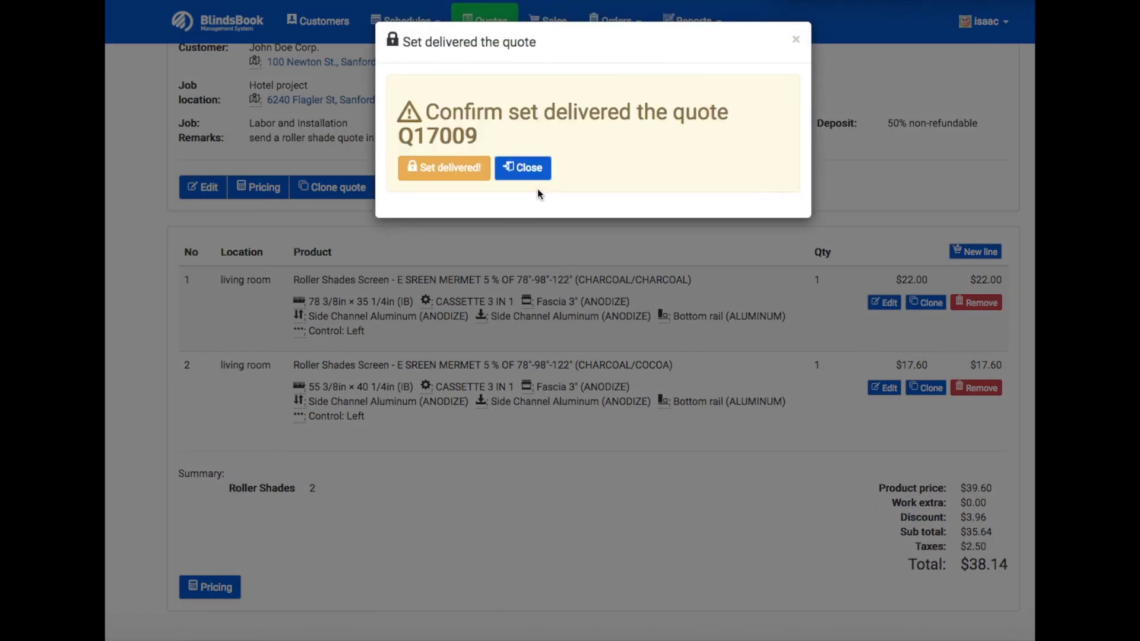
click(469, 172)
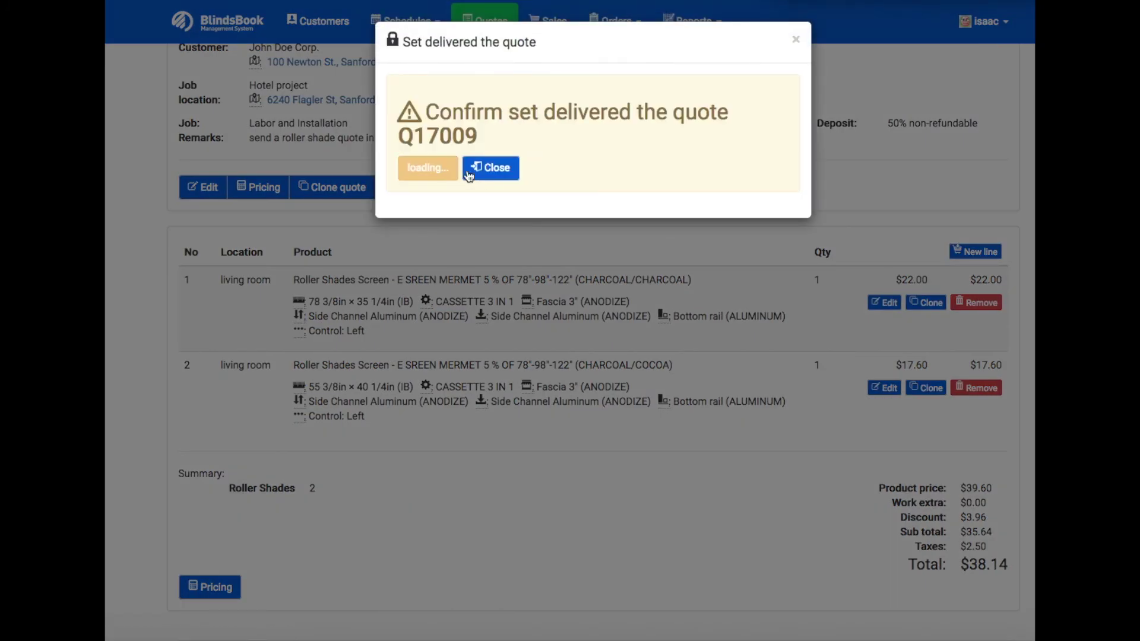
click(438, 121)
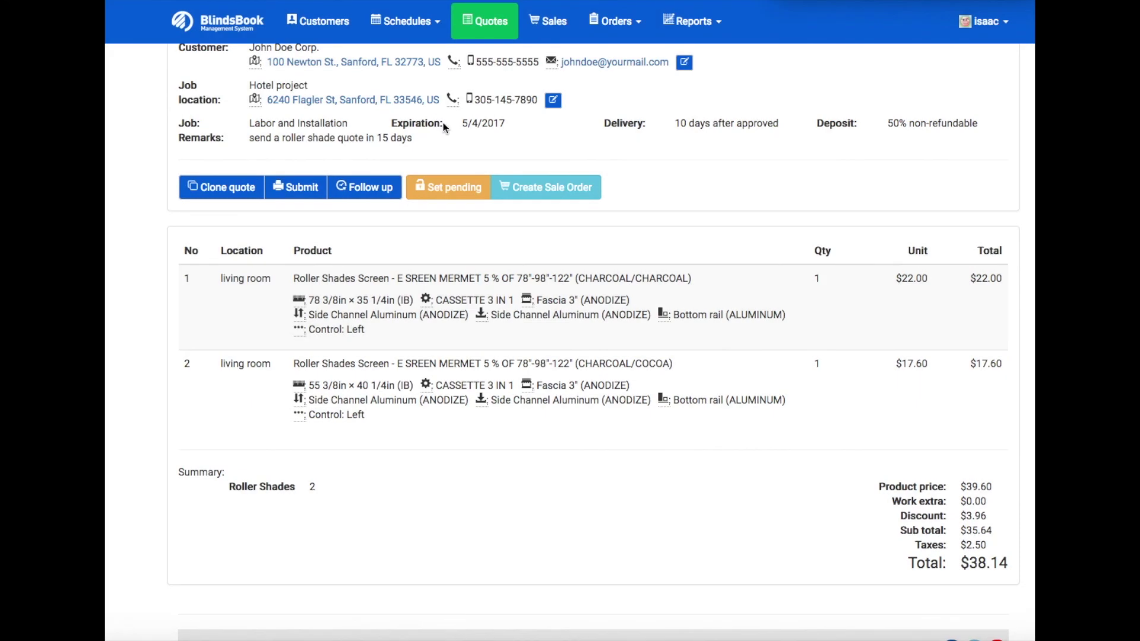